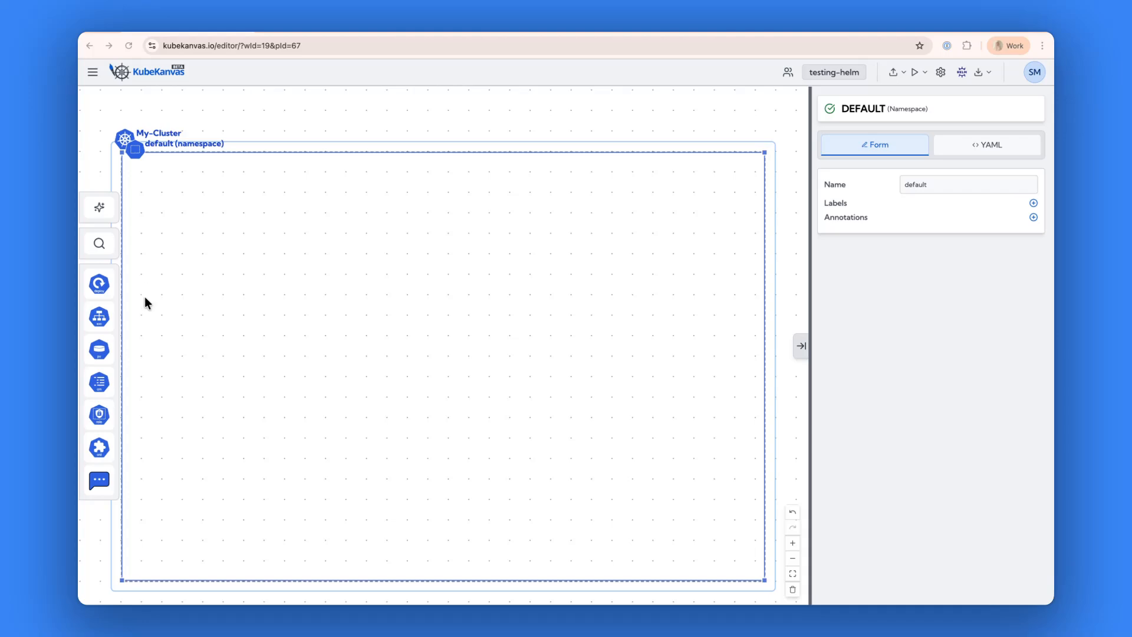
# Add a Deployment to the default namespace and go to its container port setting.
pyautogui.click(98, 285)
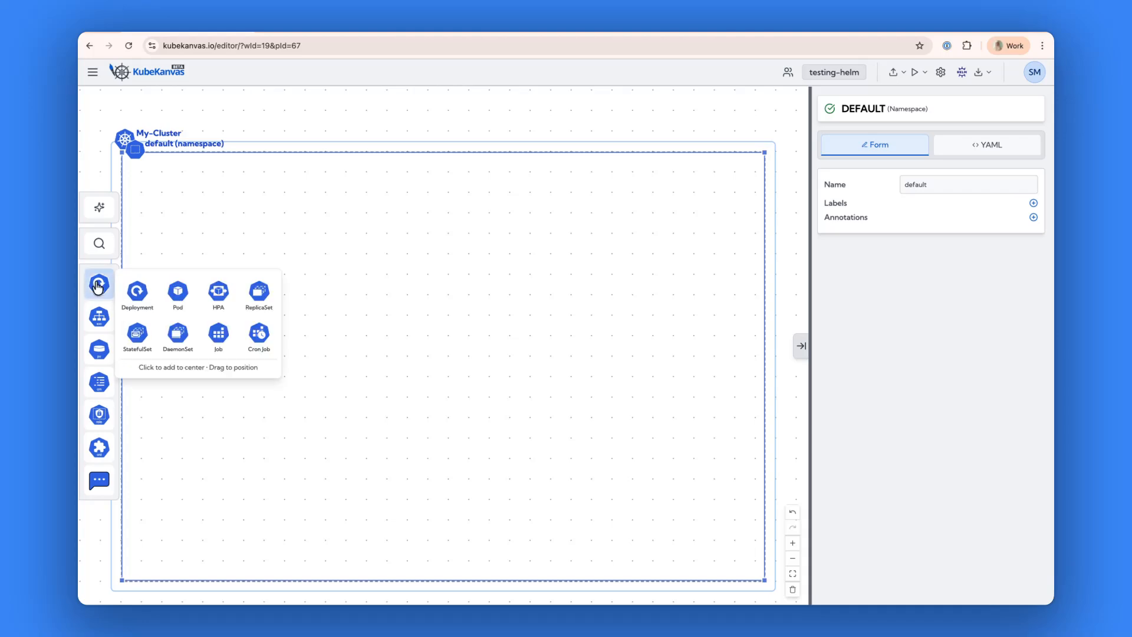
pyautogui.moveTo(138, 295); pyautogui.dragTo(413, 261)
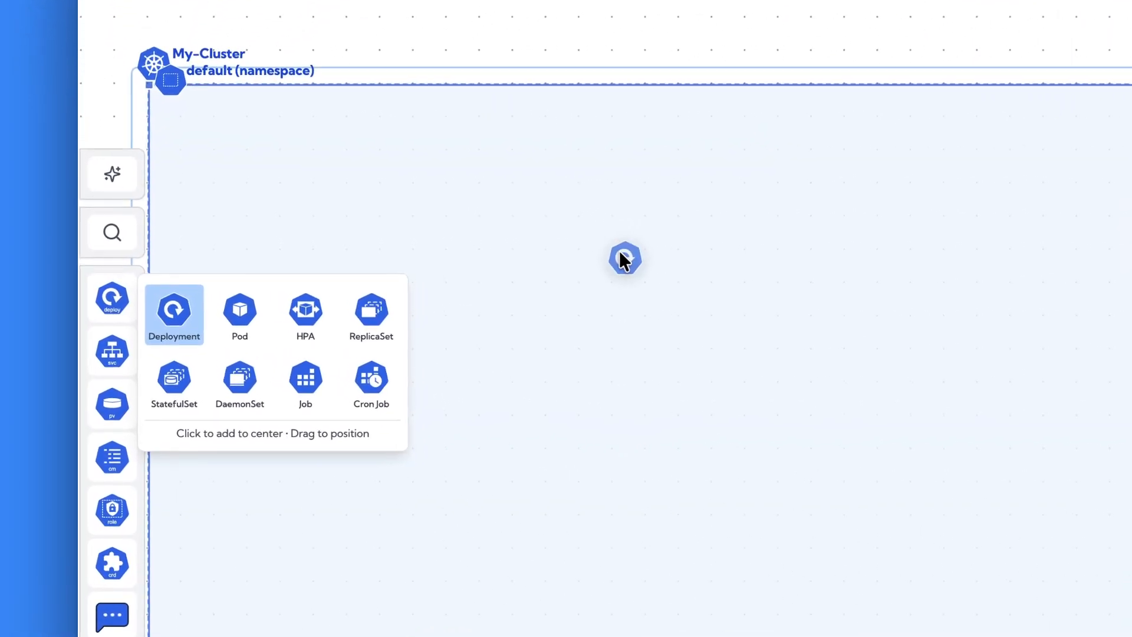
pyautogui.moveTo(621, 253); pyautogui.dragTo(632, 260)
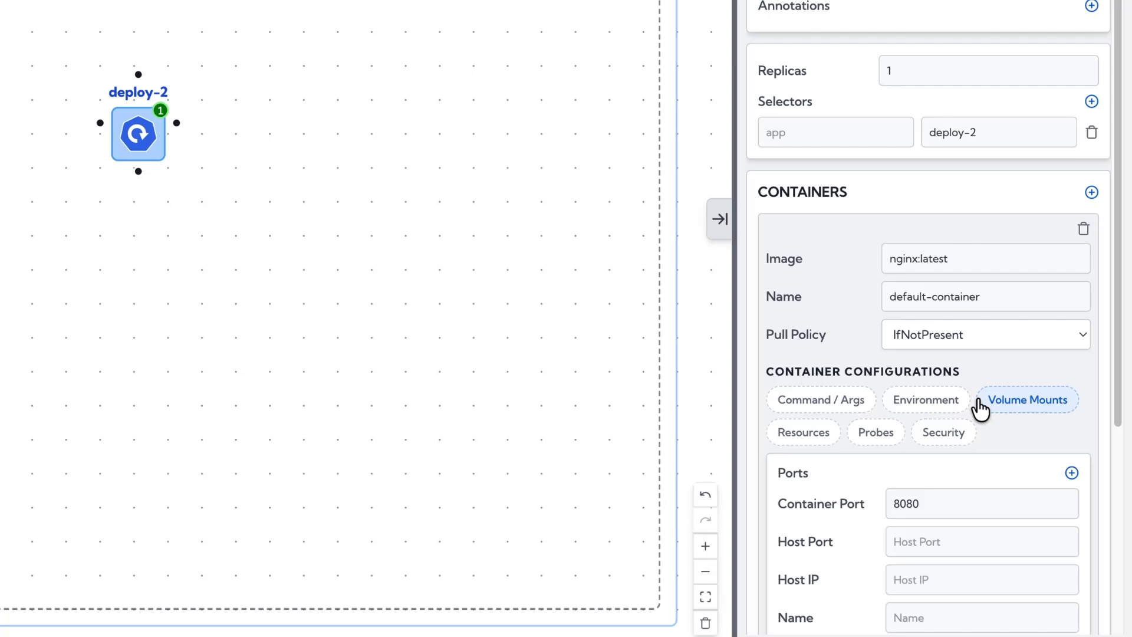
pyautogui.scroll(-4, 980, 408)
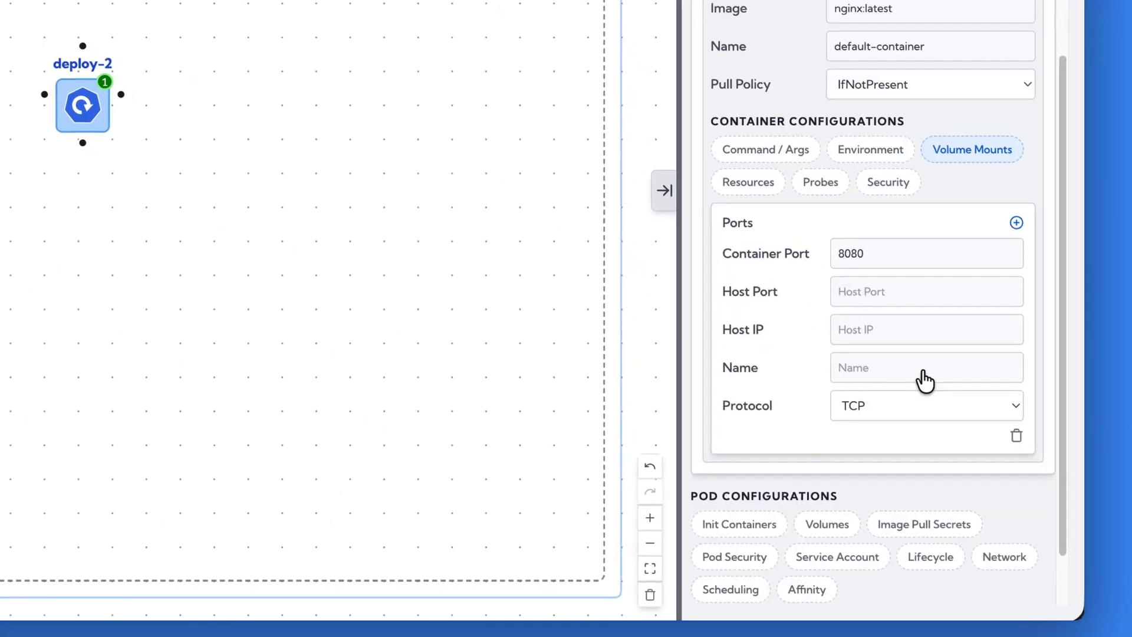
pyautogui.click(961, 282)
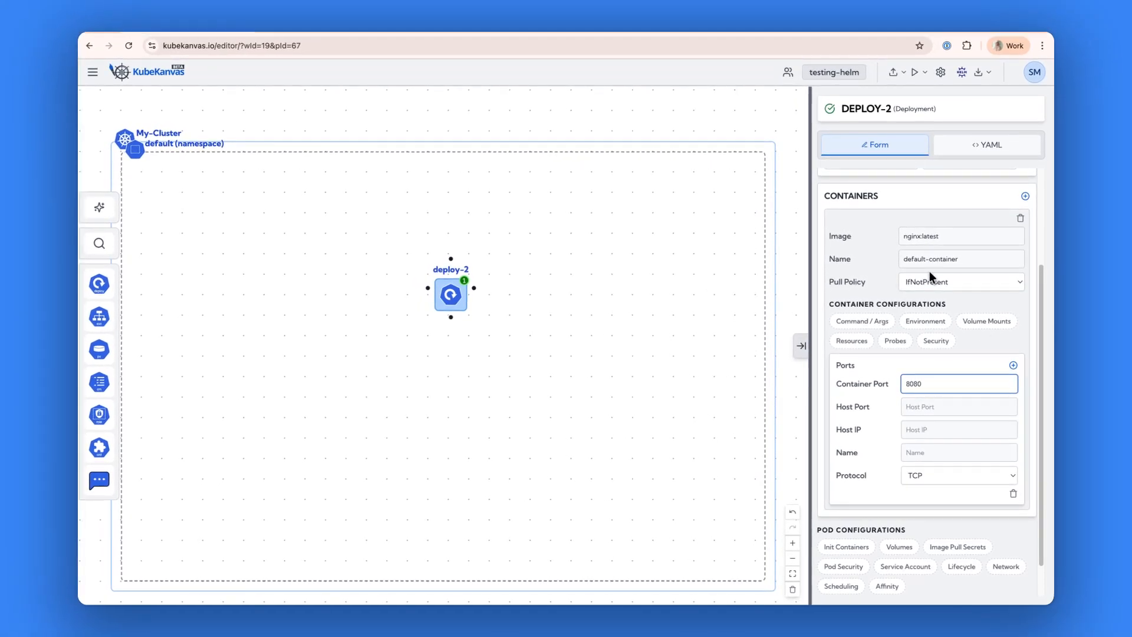
# Enable Helm support for the project and leave the Helm settings.
pyautogui.click(963, 71)
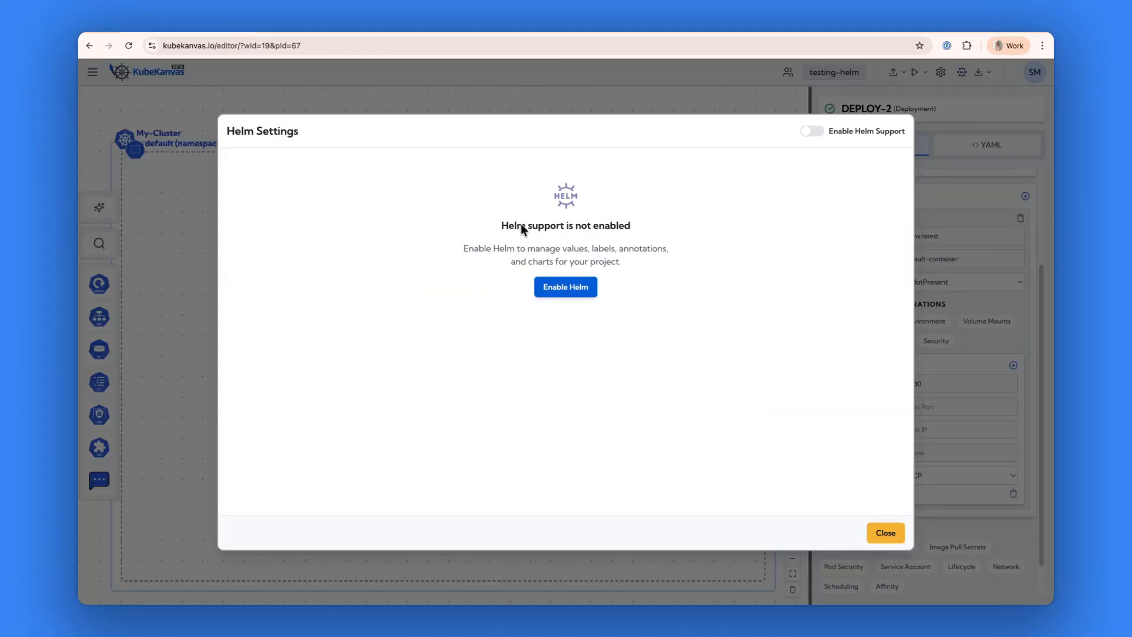
pyautogui.click(560, 289)
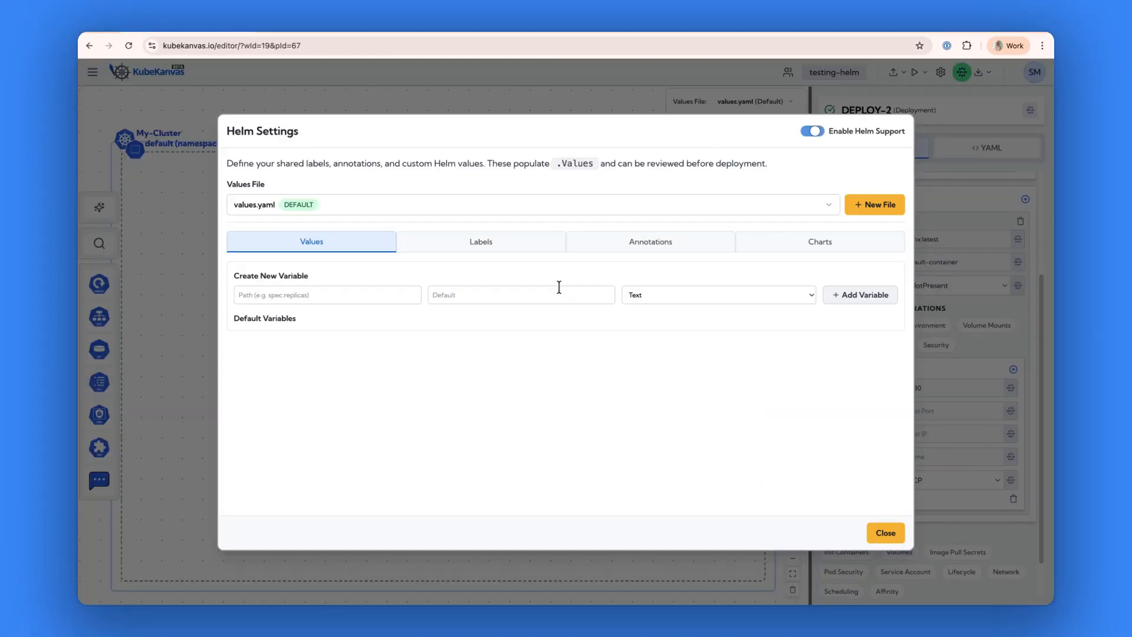
pyautogui.click(879, 535)
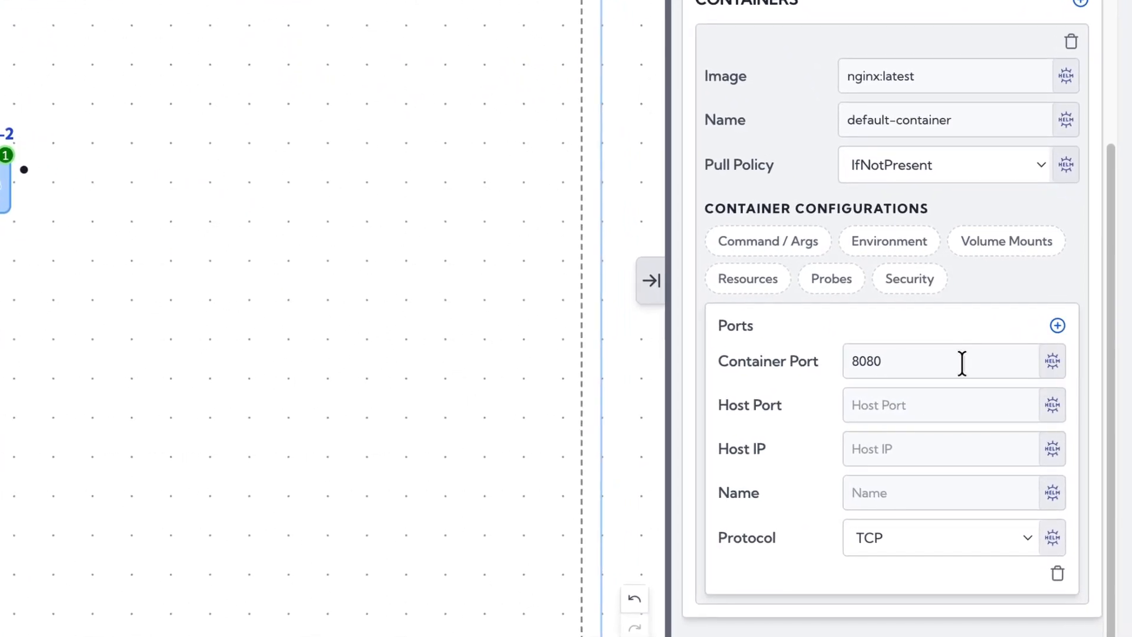
# Create a Helm variable named port from the deployment's container port, then inspect that field's binding.
pyautogui.click(1051, 362)
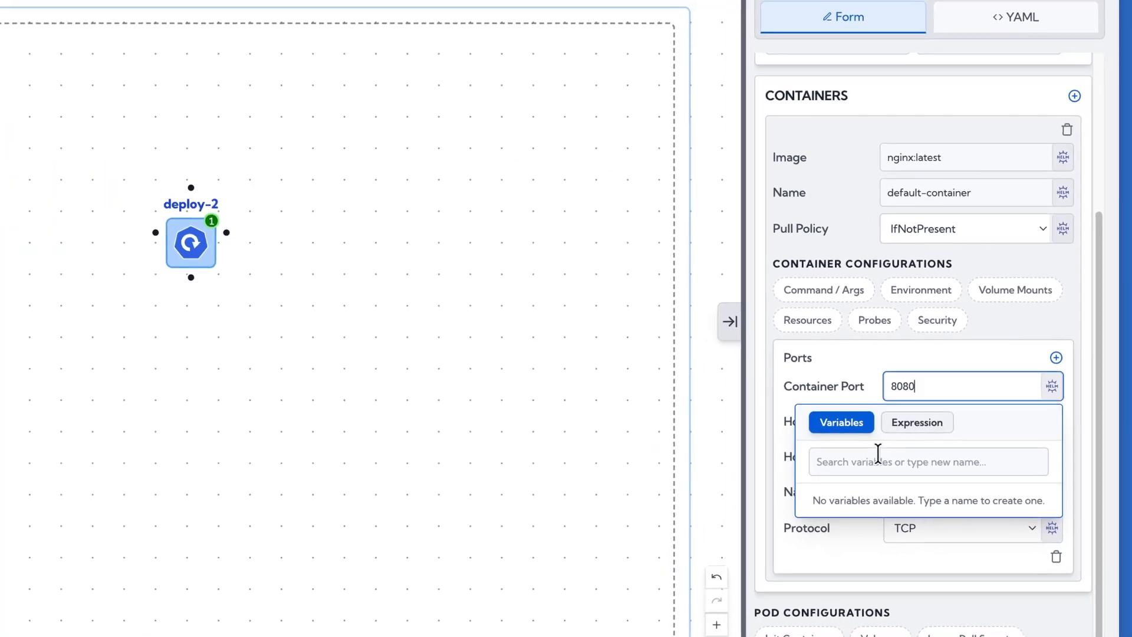
pyautogui.click(878, 453)
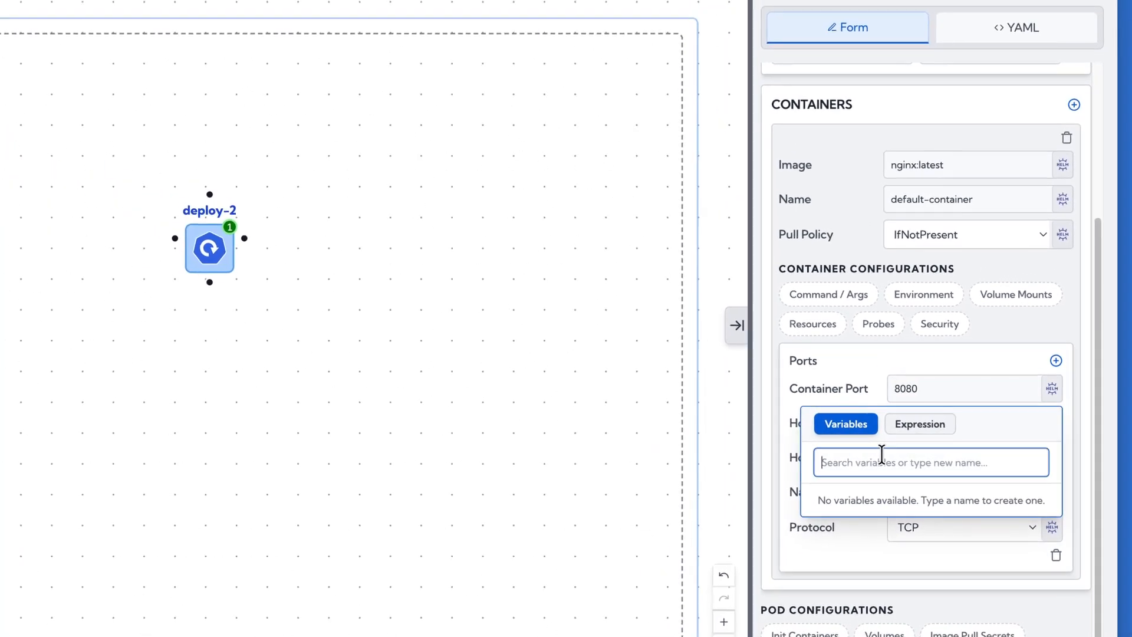
pyautogui.write('port')
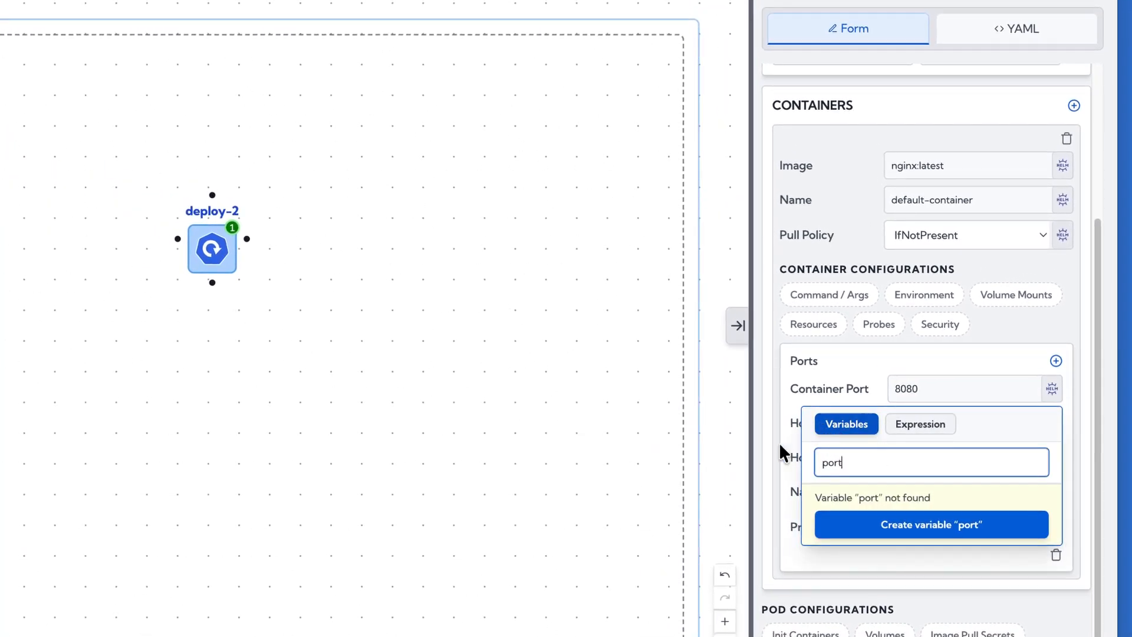
pyautogui.click(915, 526)
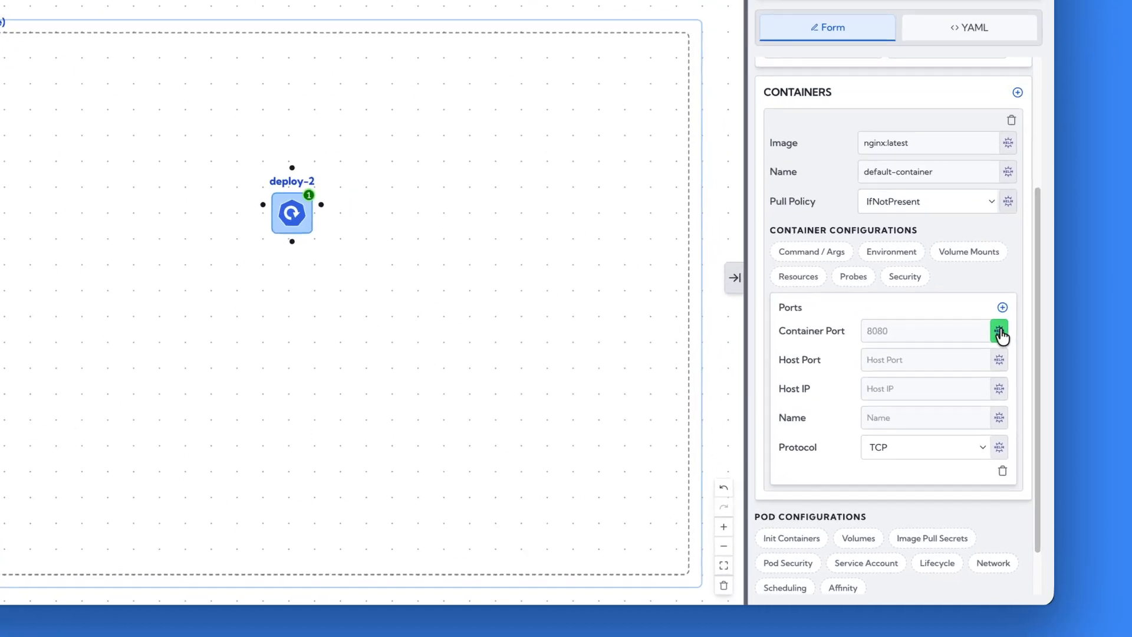
pyautogui.click(1012, 389)
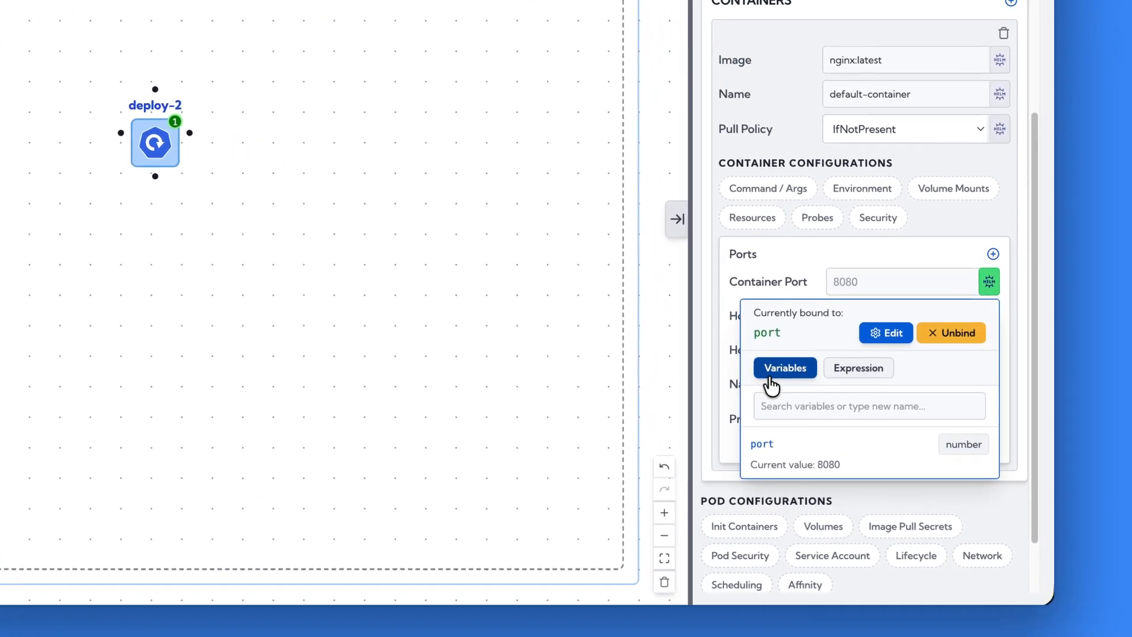
pyautogui.click(988, 282)
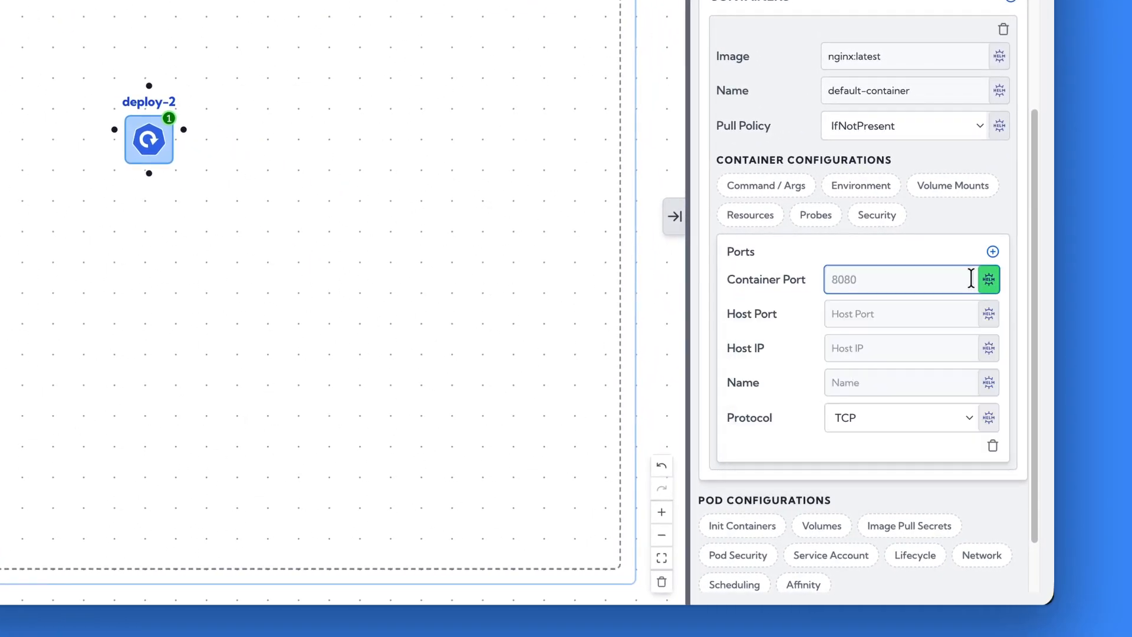
# Place an Ingress near the namespace's upper left, with deploy-2 shifted further right, and connect the Ingress to deploy-2.
pyautogui.moveTo(168, 150); pyautogui.dragTo(363, 187)
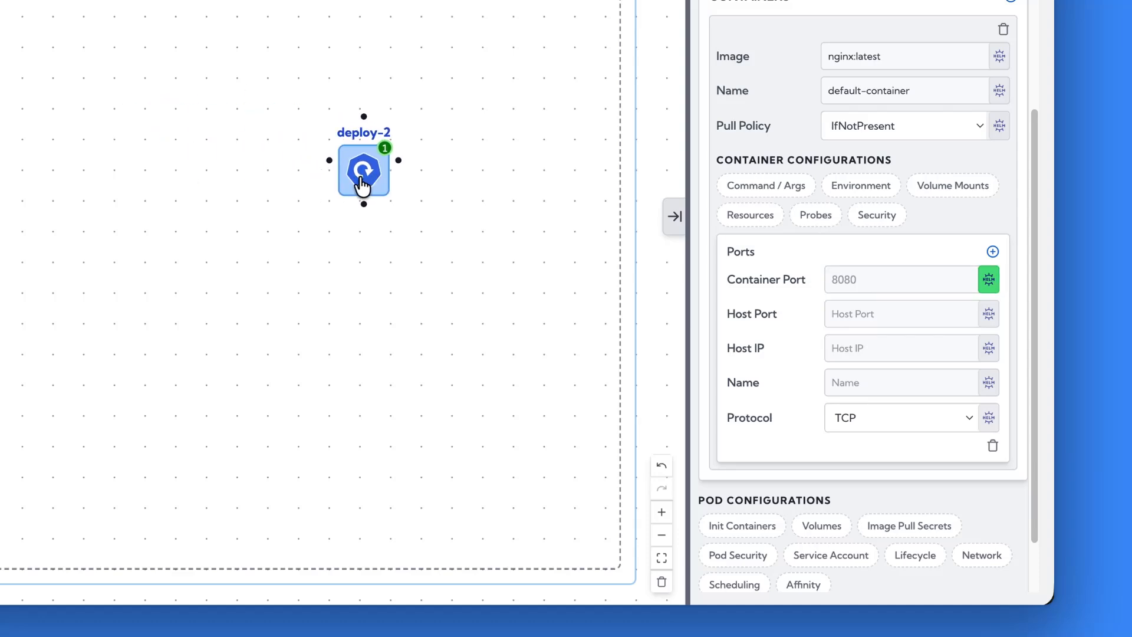
pyautogui.click(74, 202)
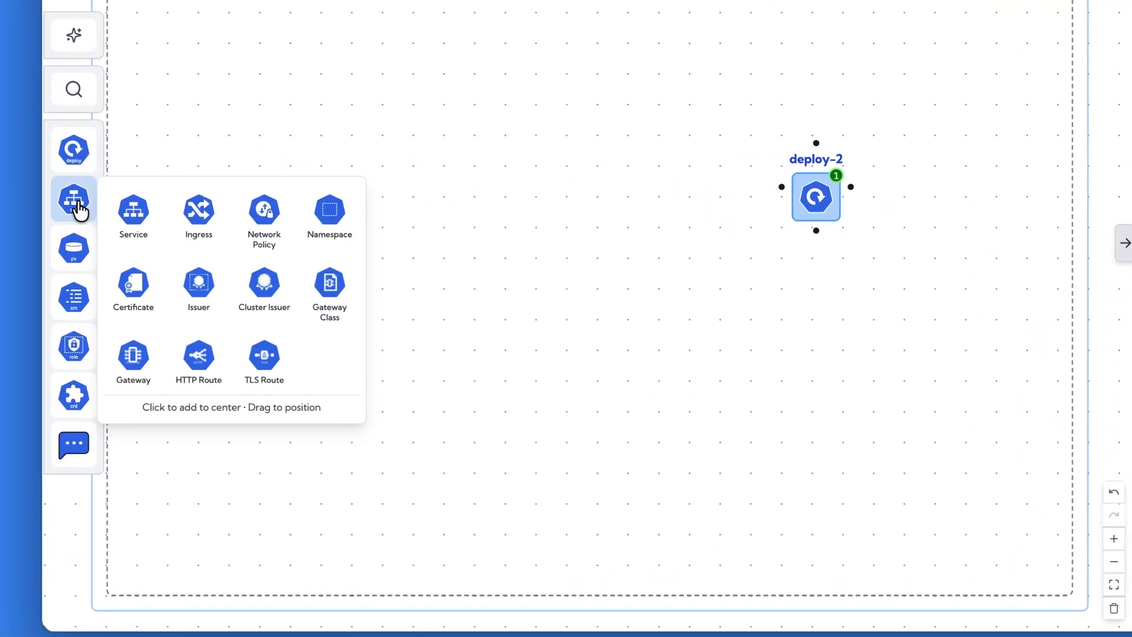
pyautogui.click(199, 212)
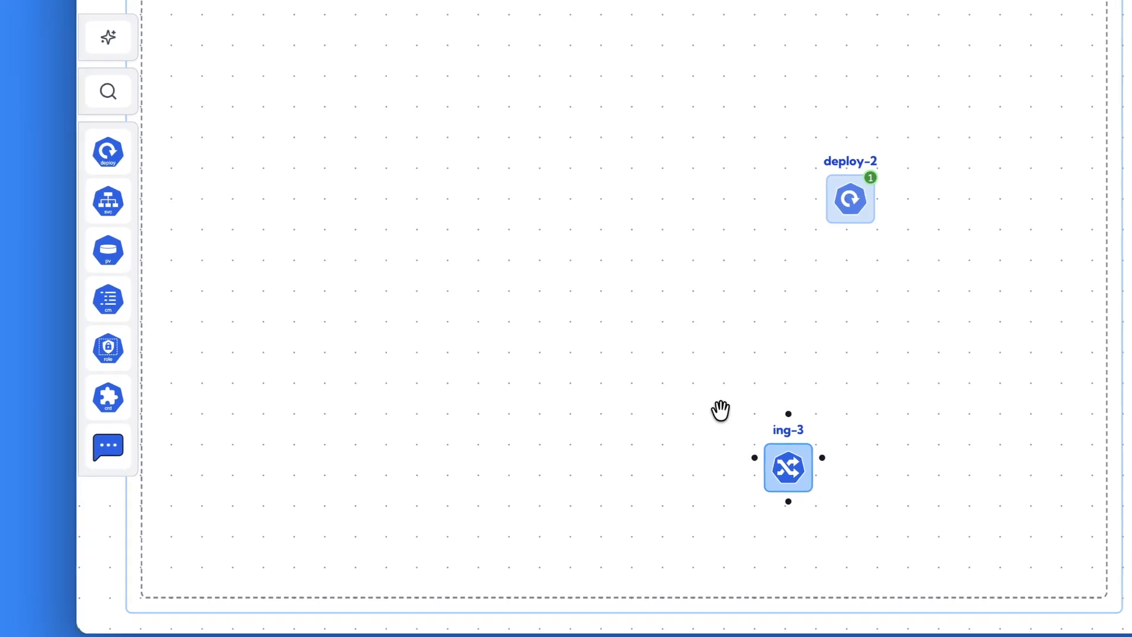
pyautogui.moveTo(788, 480); pyautogui.dragTo(260, 141)
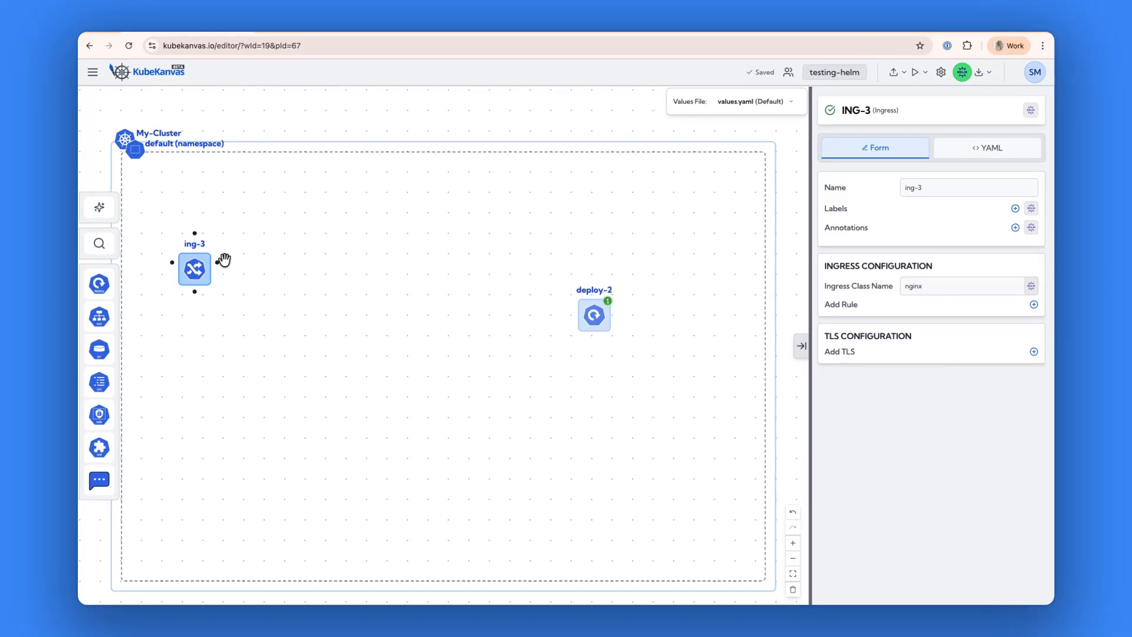
pyautogui.moveTo(217, 263); pyautogui.dragTo(575, 320)
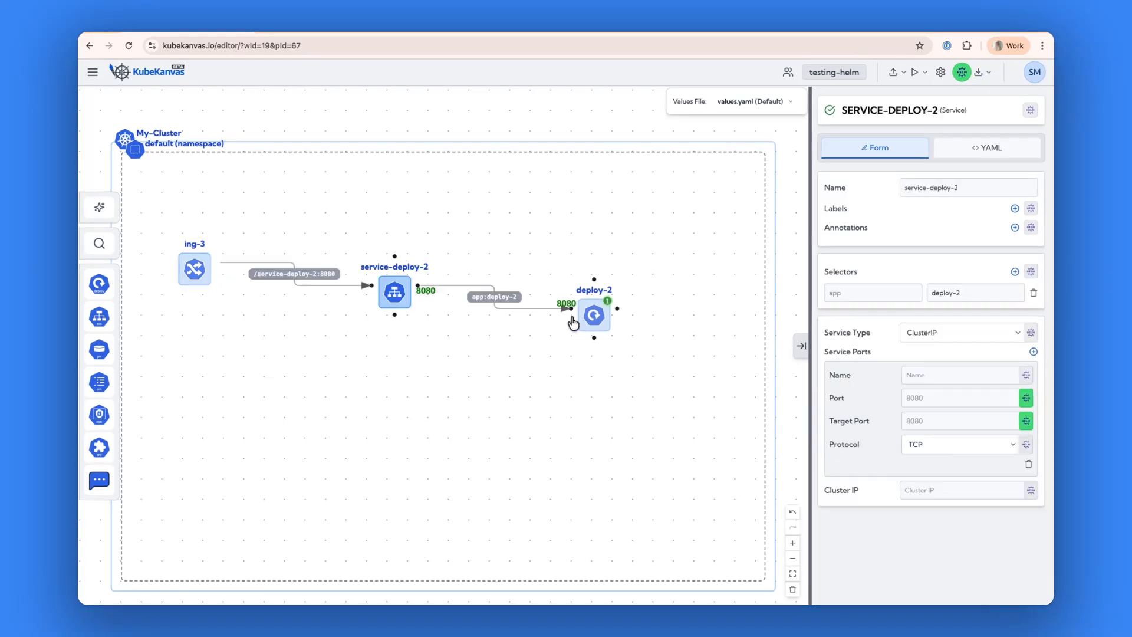
# Examine the Helm bindings of the port fields on deploy-2, service-deploy-2 and the Ingress backend.
pyautogui.click(592, 313)
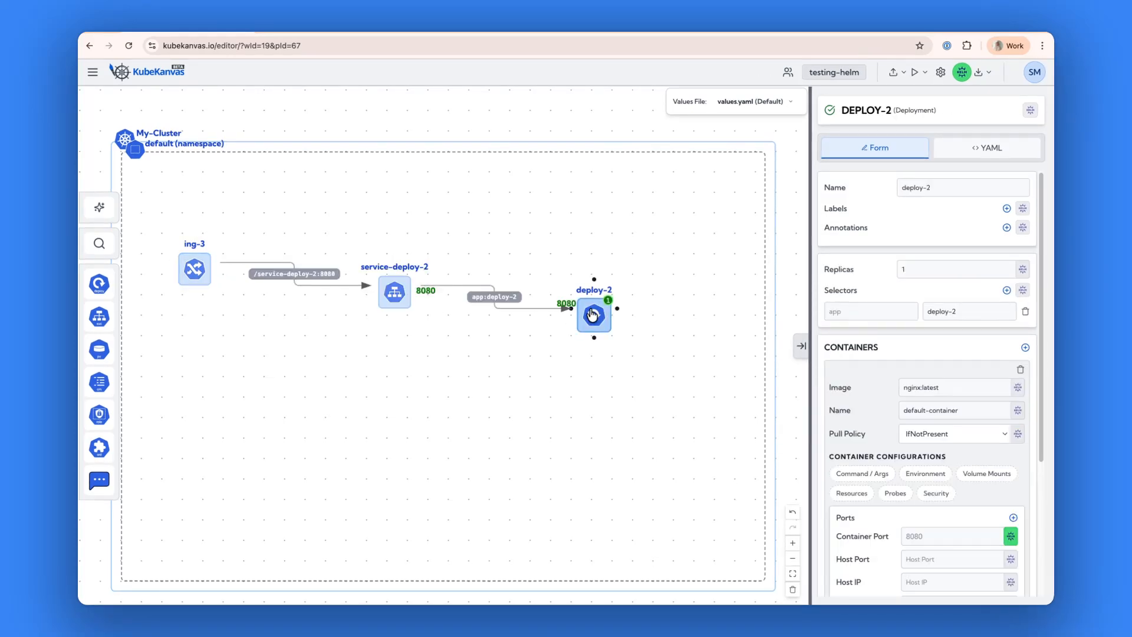
pyautogui.click(393, 292)
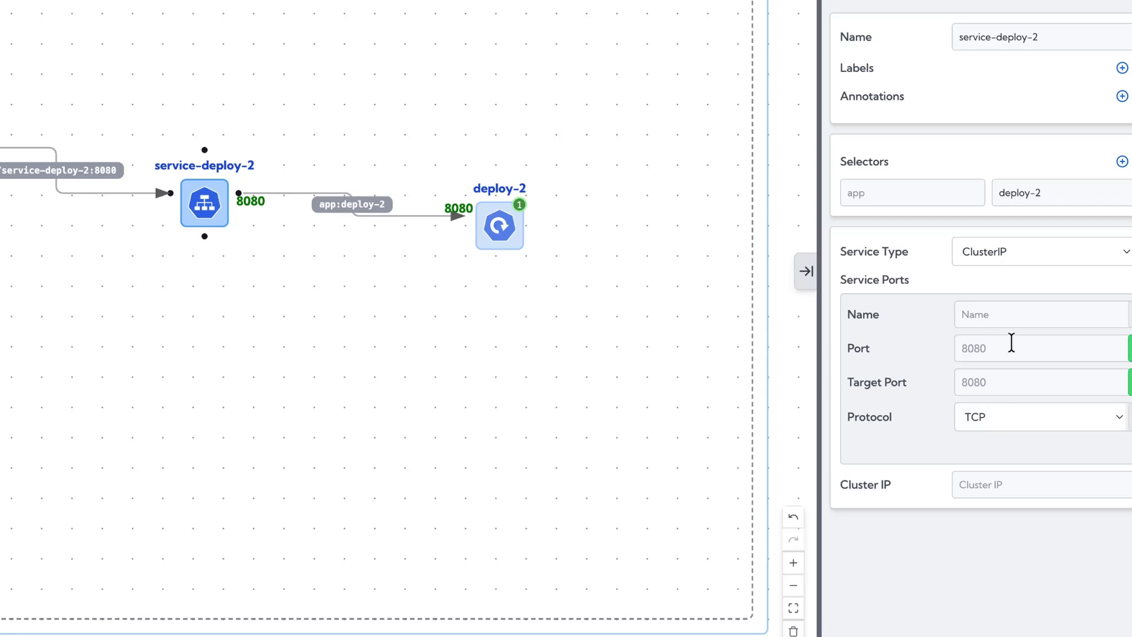
pyautogui.click(1131, 382)
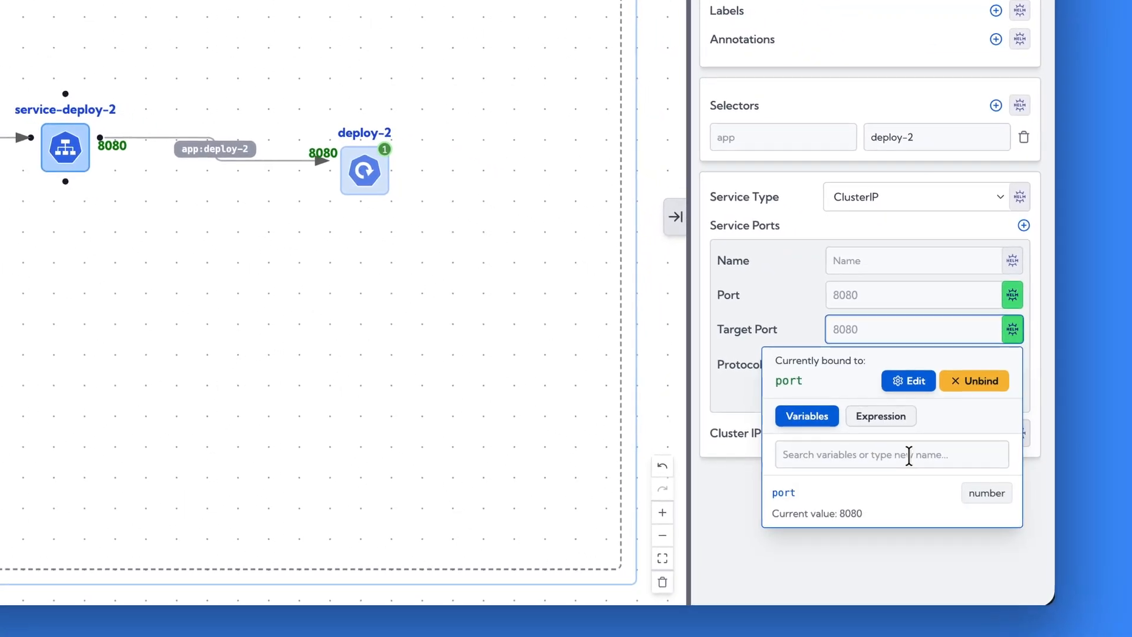
pyautogui.click(1014, 298)
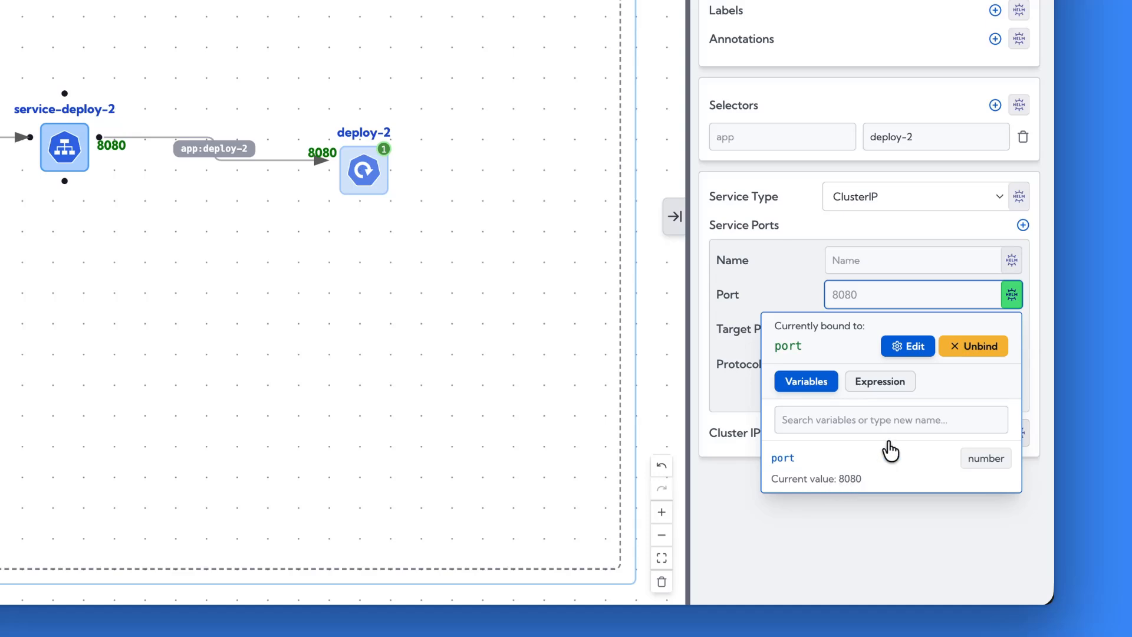
pyautogui.click(971, 293)
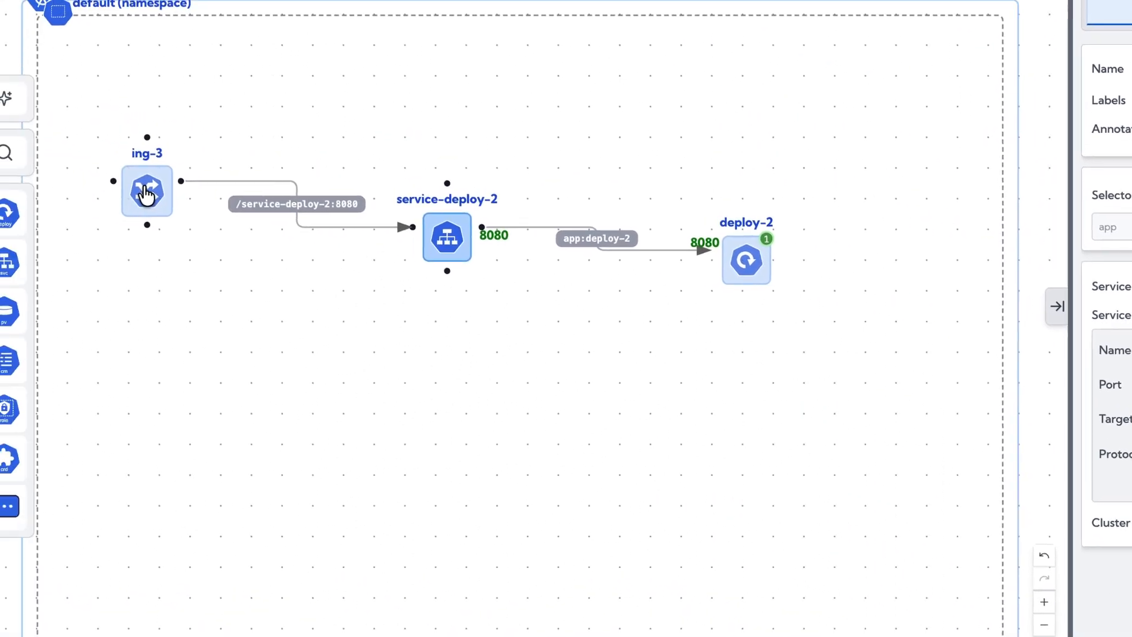
pyautogui.click(143, 192)
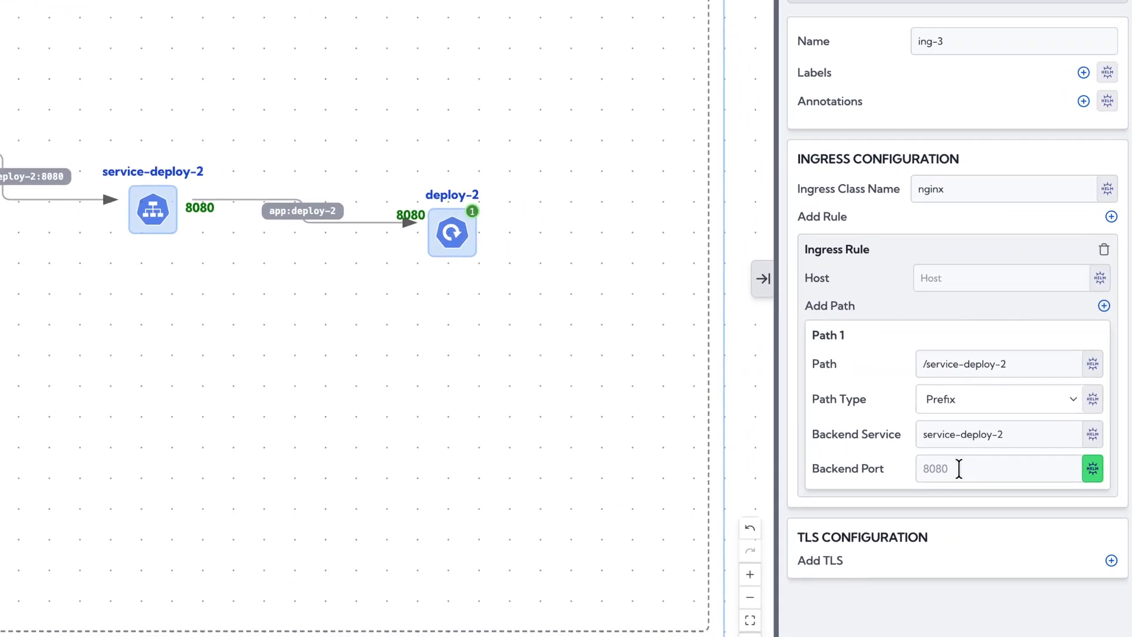
pyautogui.click(1067, 470)
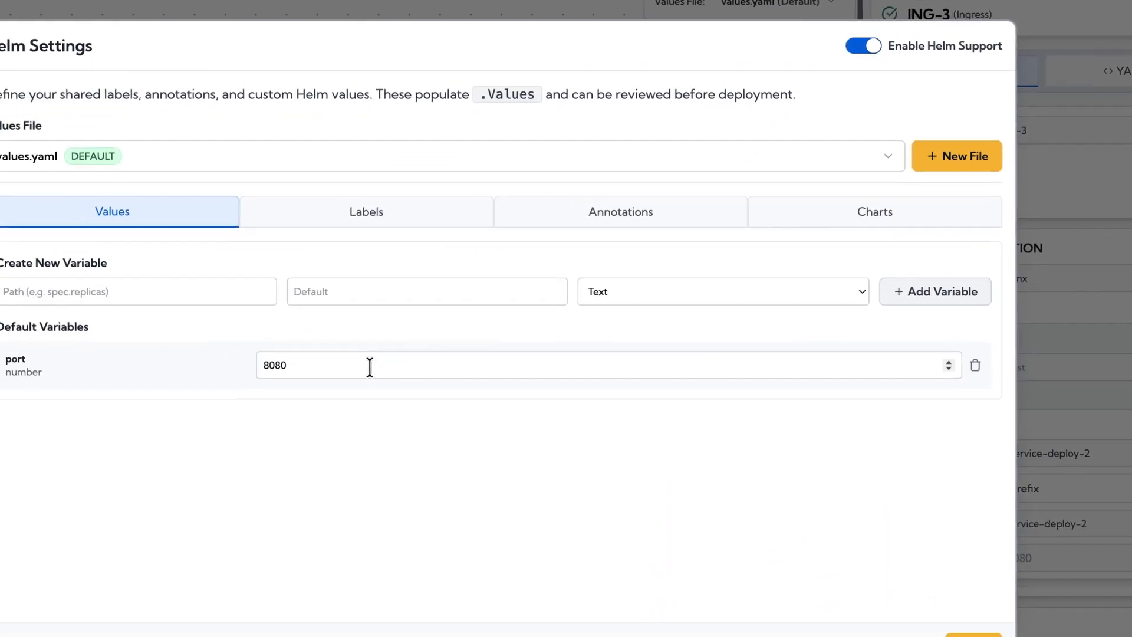
# Set the default value of the port variable to 8090 in the Helm settings and close them.
pyautogui.click(169, 499)
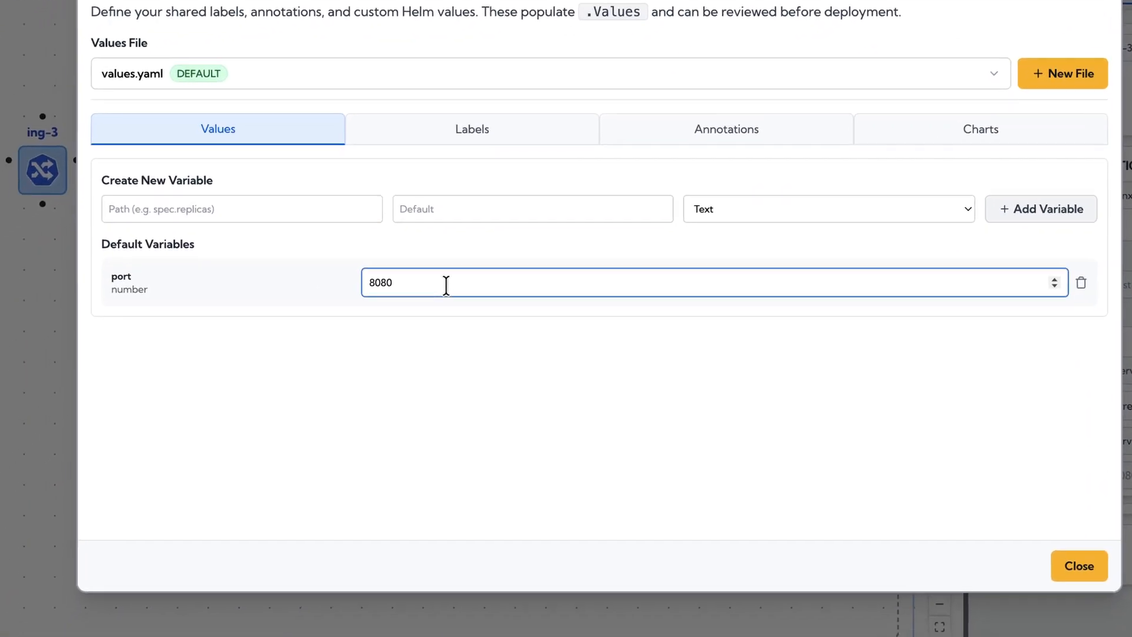
pyautogui.press('BackSpace')
pyautogui.press('BackSpace')
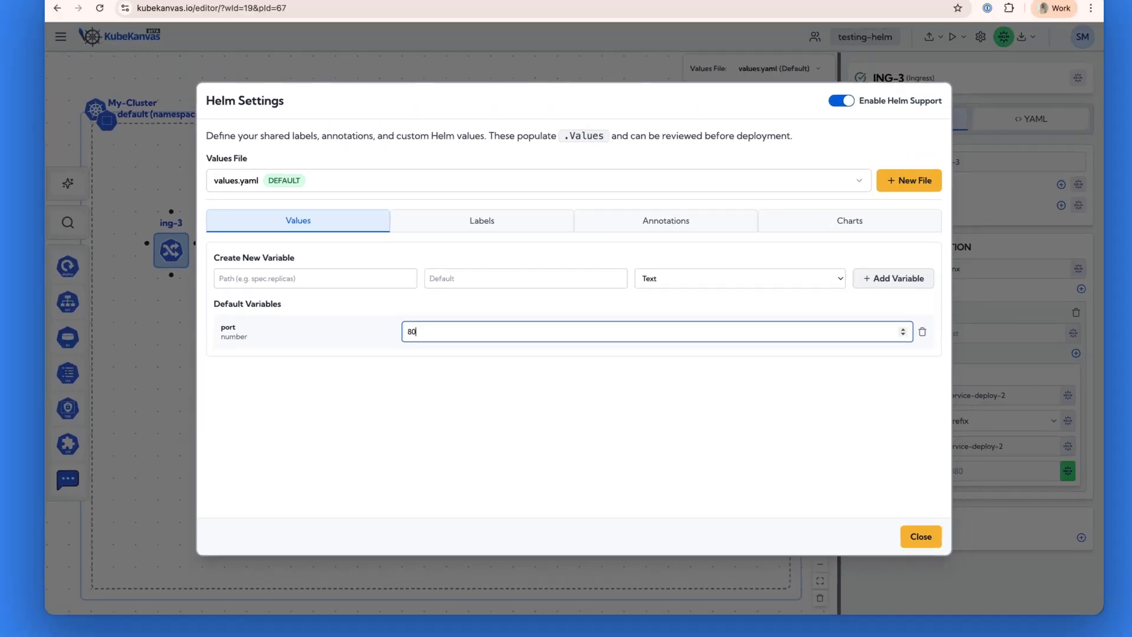
pyautogui.write('90')
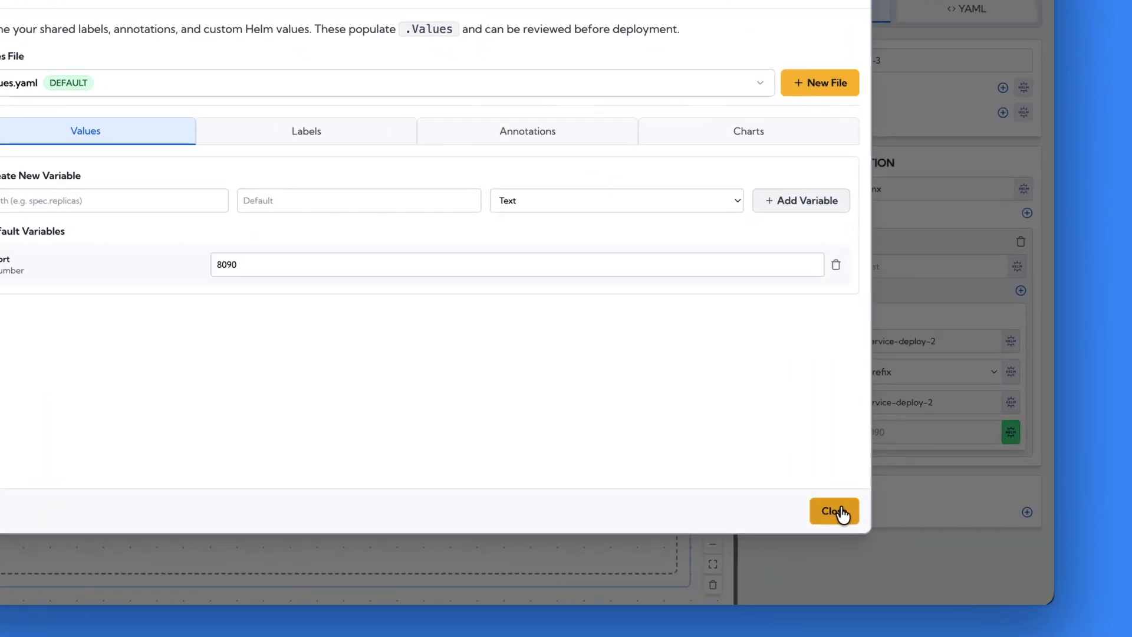
pyautogui.click(884, 533)
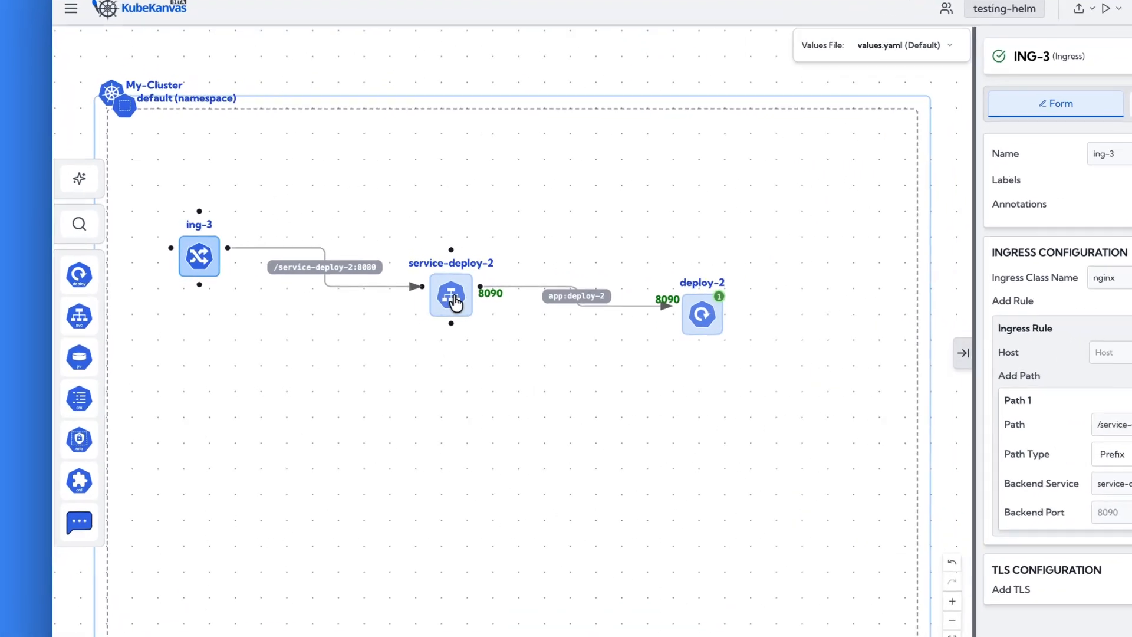
# Move service-deploy-2 slightly lower in the namespace, below the level of the Ingress and deploy-2.
pyautogui.moveTo(399, 307); pyautogui.dragTo(398, 337)
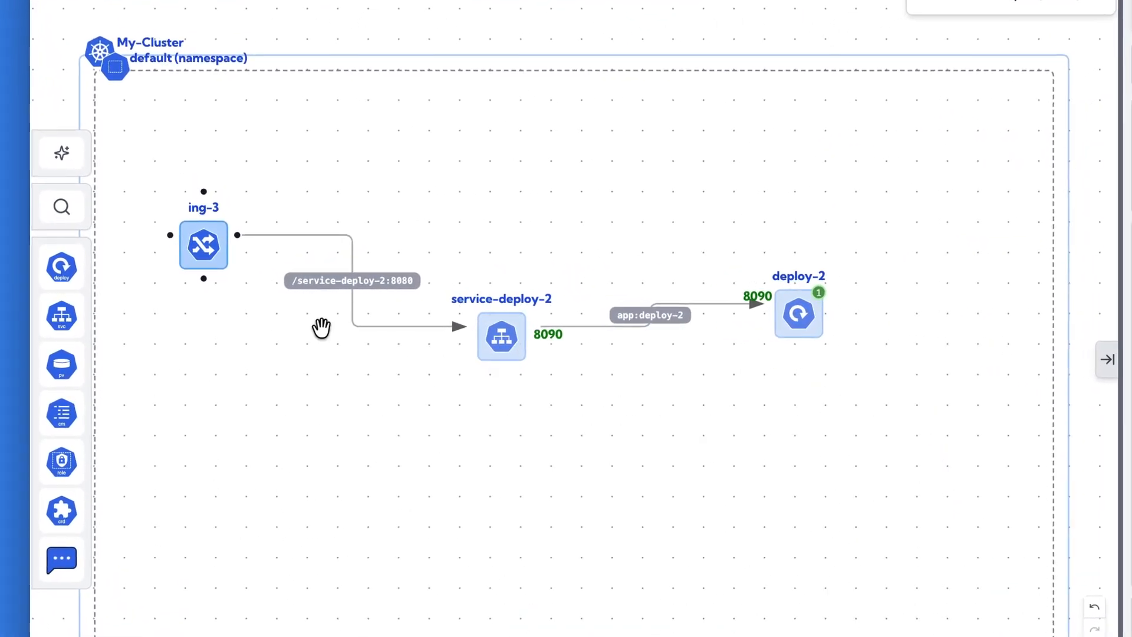
pyautogui.click(501, 336)
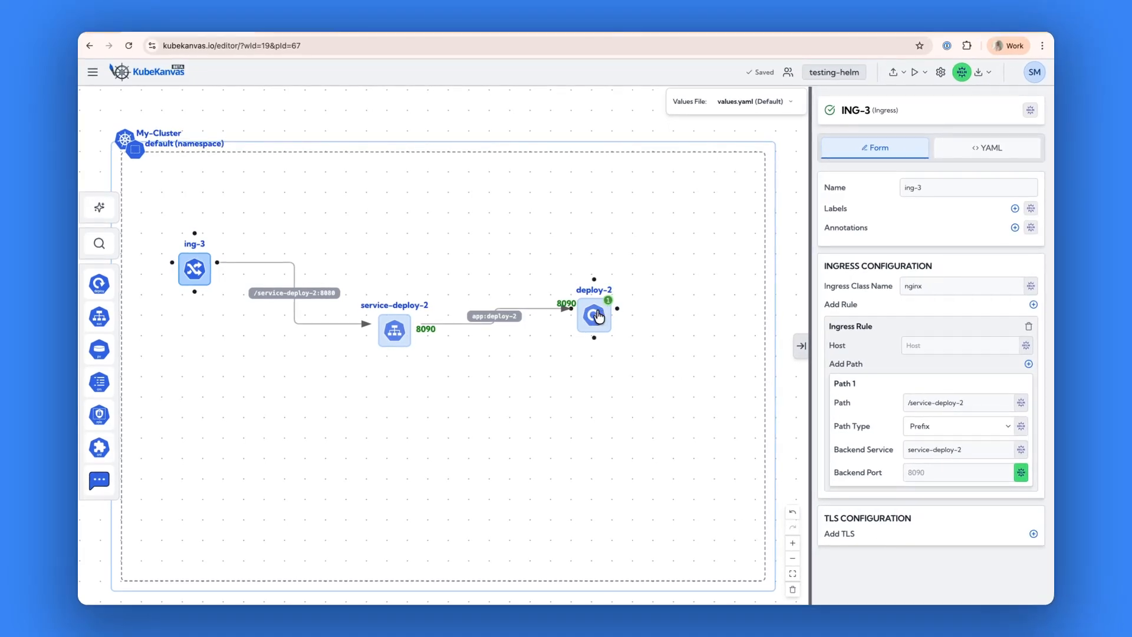
# Bind the replica count of deploy-2 to a new Helm variable named replicas and inspect the binding.
pyautogui.click(597, 315)
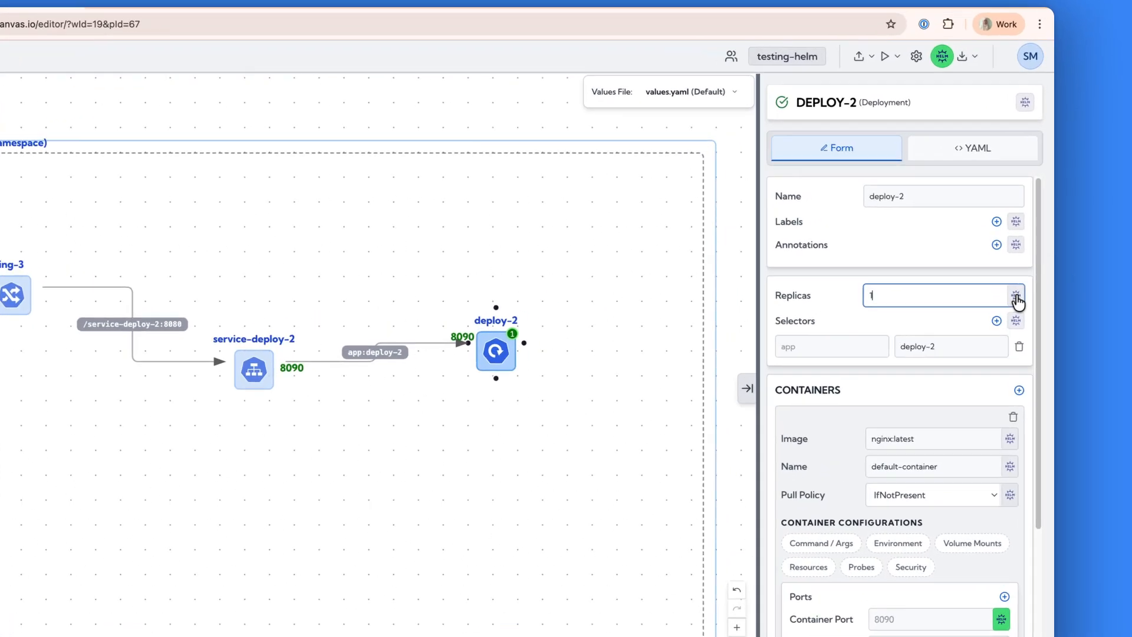
pyautogui.click(1023, 272)
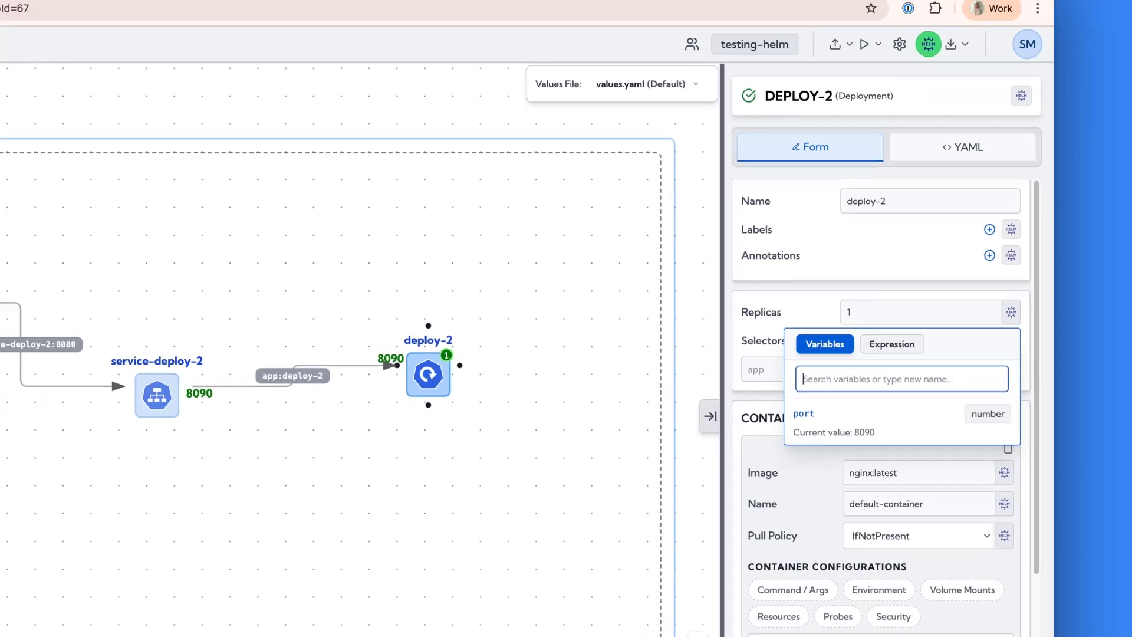
pyautogui.write('replicas')
pyautogui.press('Return')
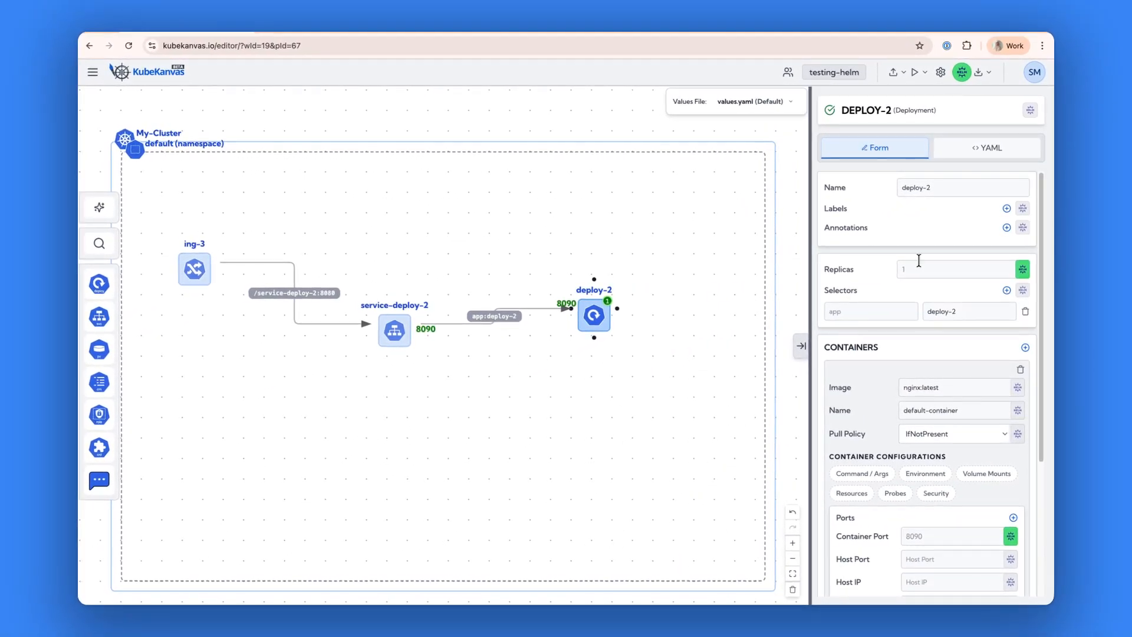
pyautogui.click(1023, 269)
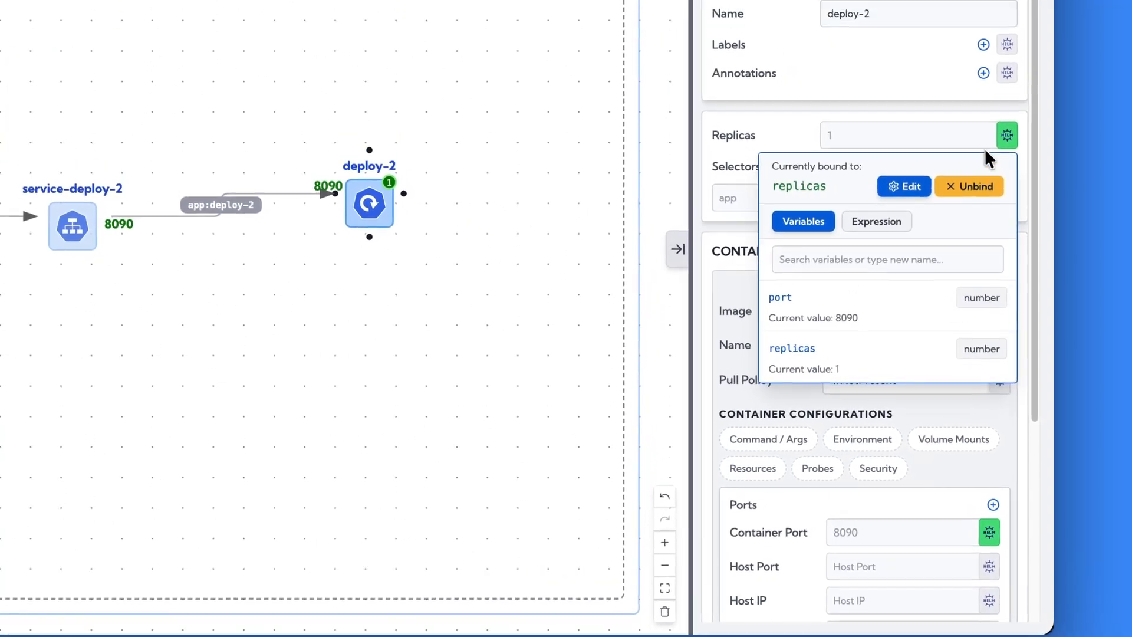
pyautogui.click(1006, 137)
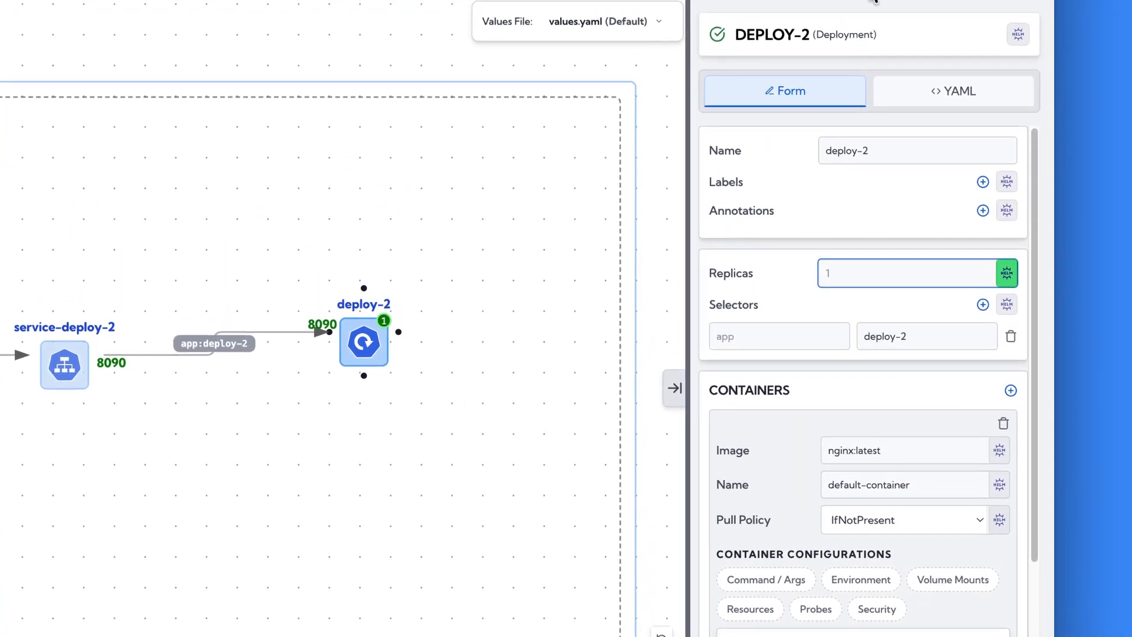
# Create a Helm values file named staging and add an override for the replicas variable to it.
pyautogui.click(1072, 39)
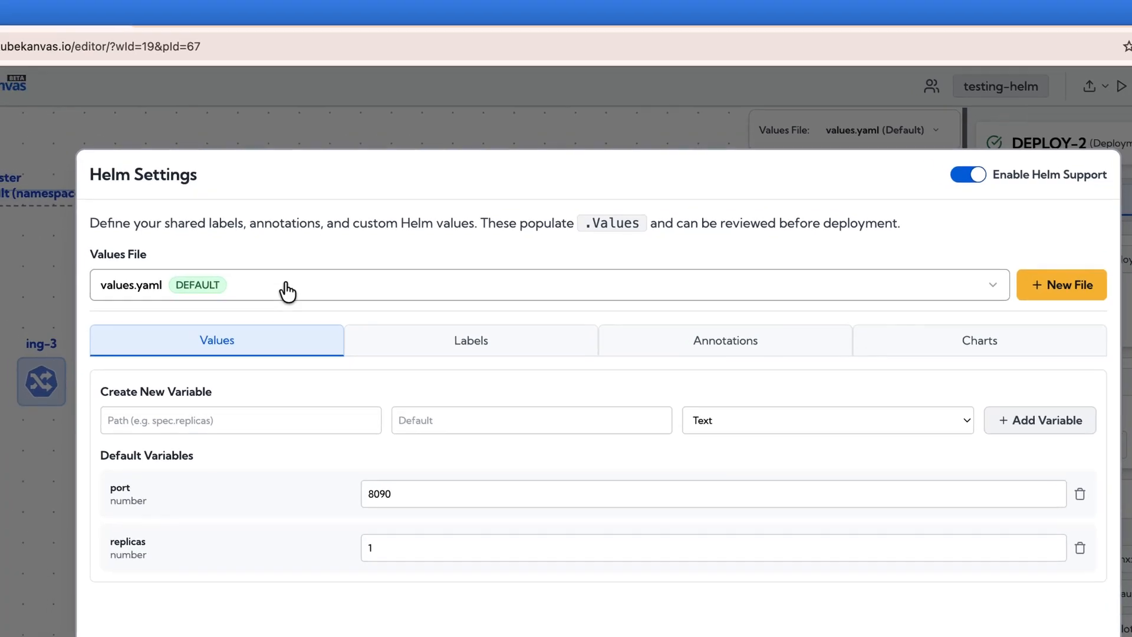
pyautogui.click(303, 293)
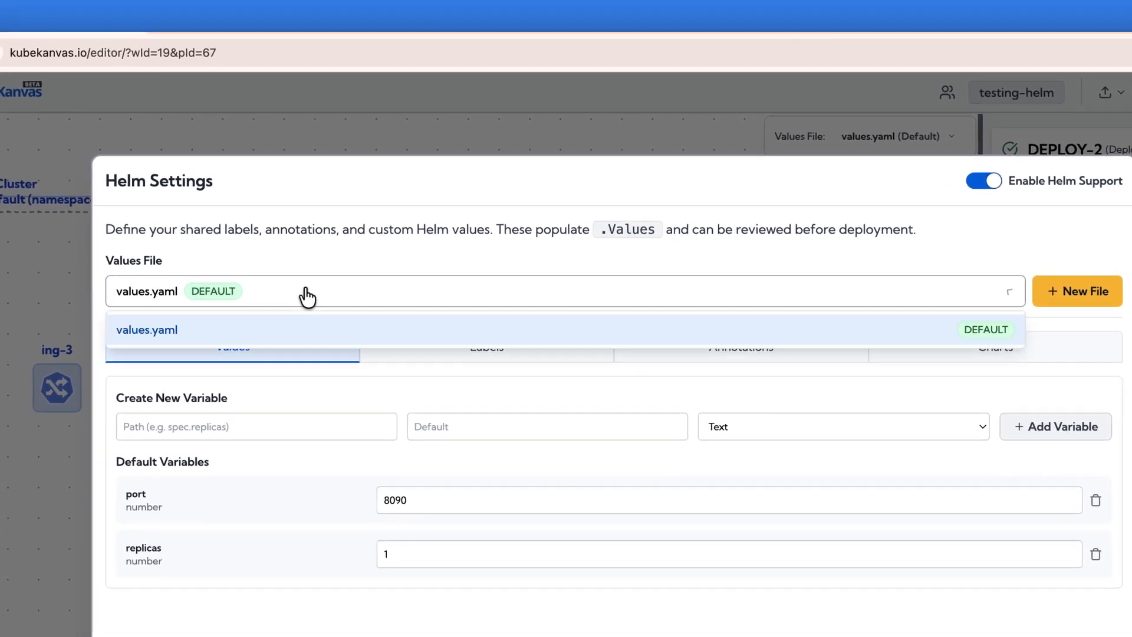
pyautogui.click(282, 294)
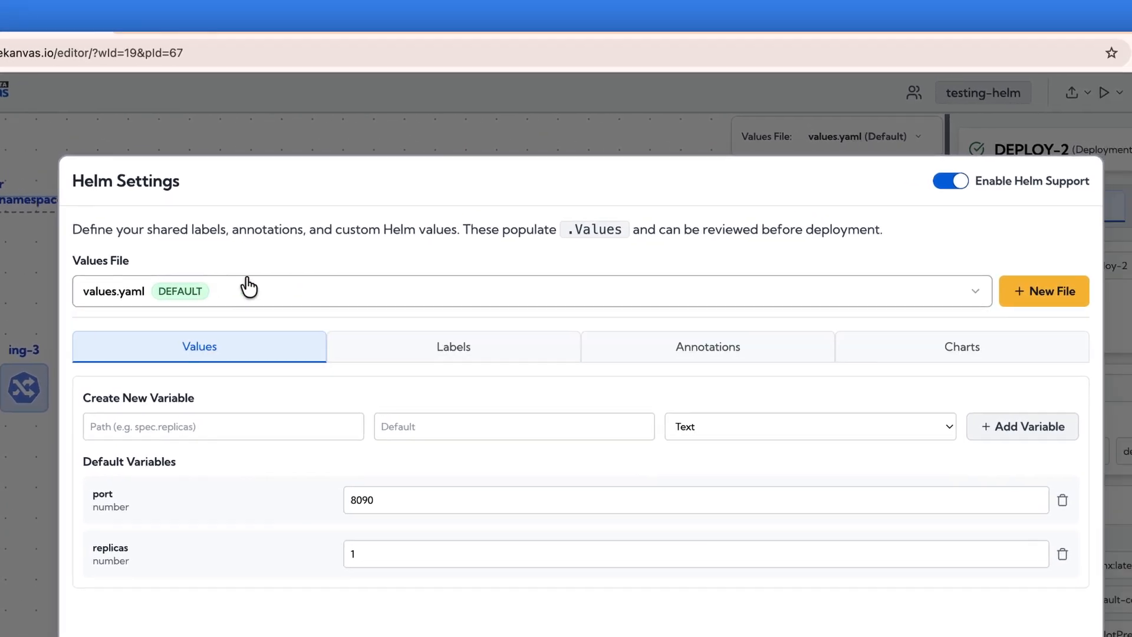
pyautogui.click(1067, 293)
pyautogui.click(180, 492)
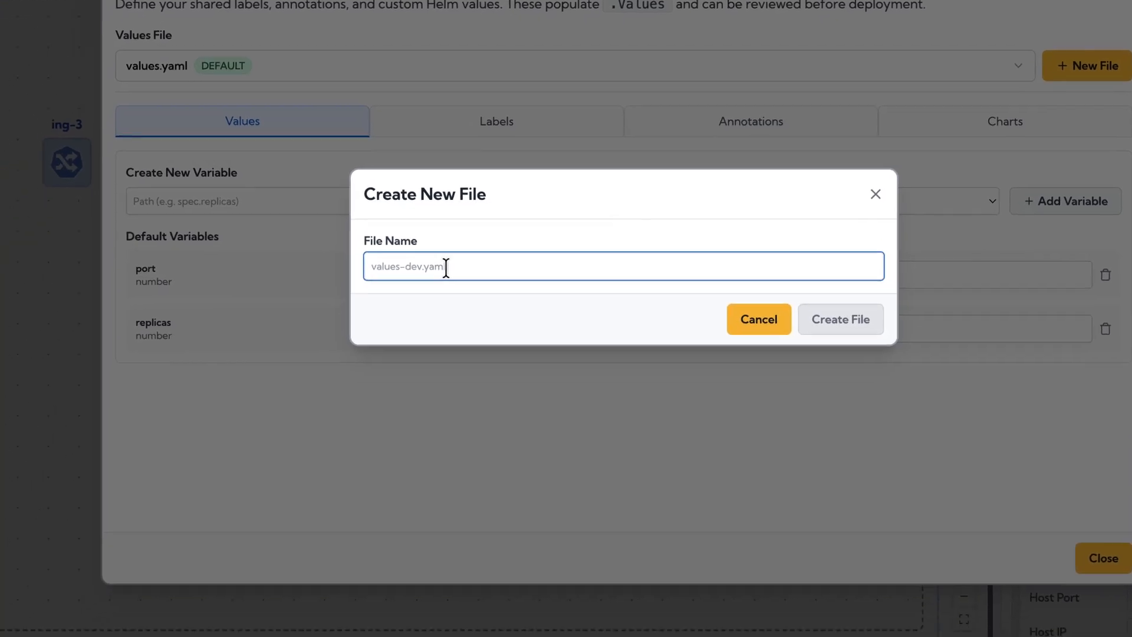
pyautogui.write('sagin')
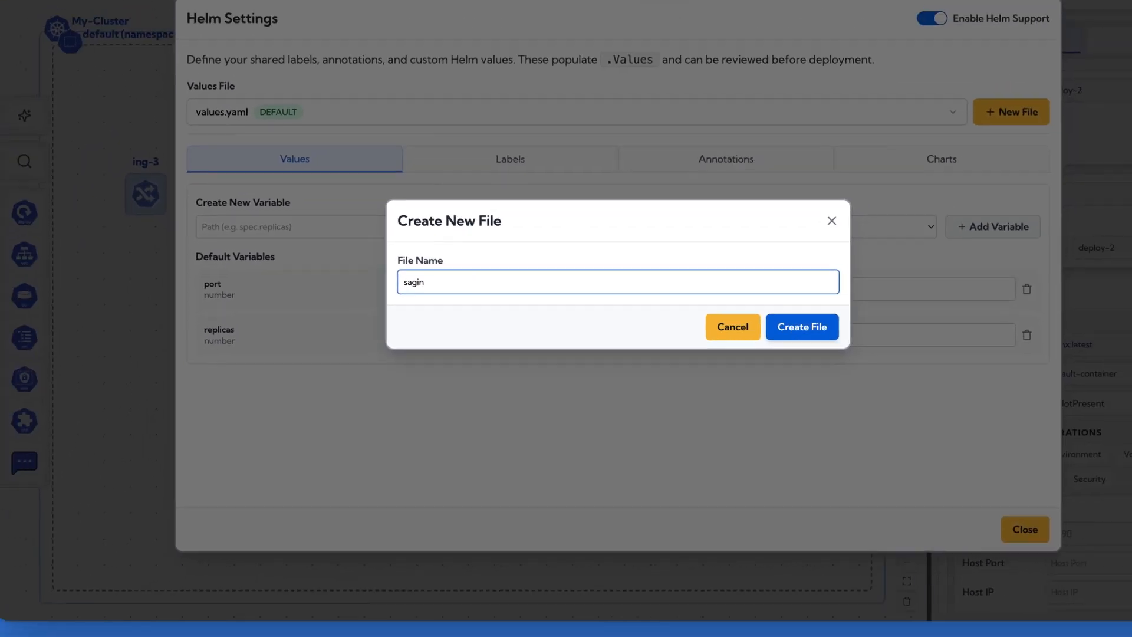
pyautogui.press('BackSpace')
pyautogui.write('taging')
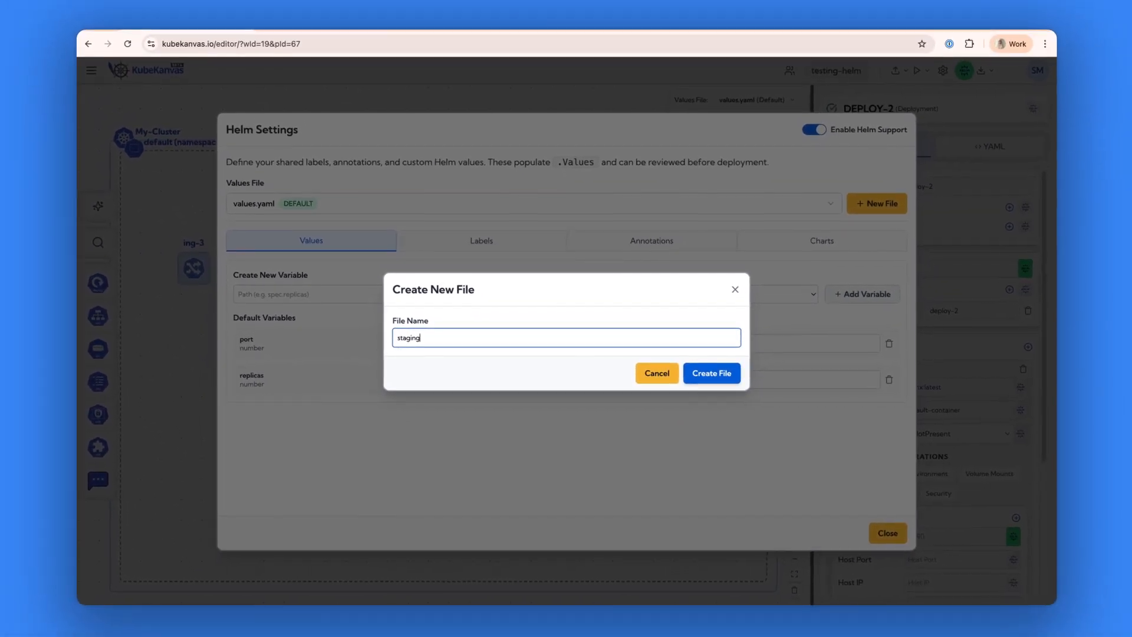
pyautogui.press('Return')
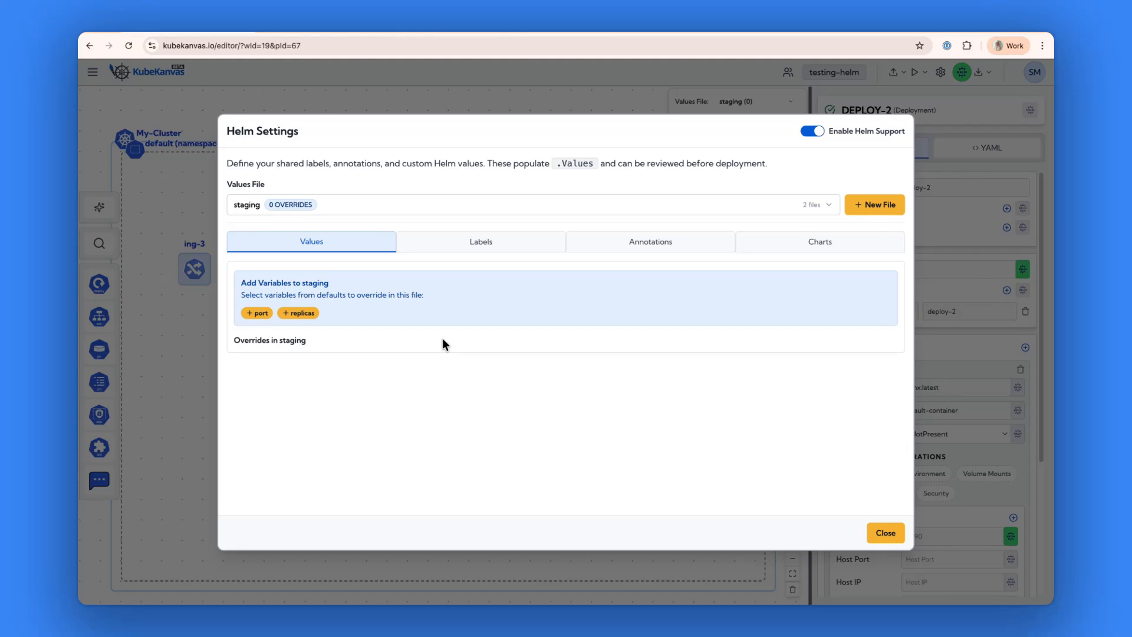
pyautogui.click(302, 313)
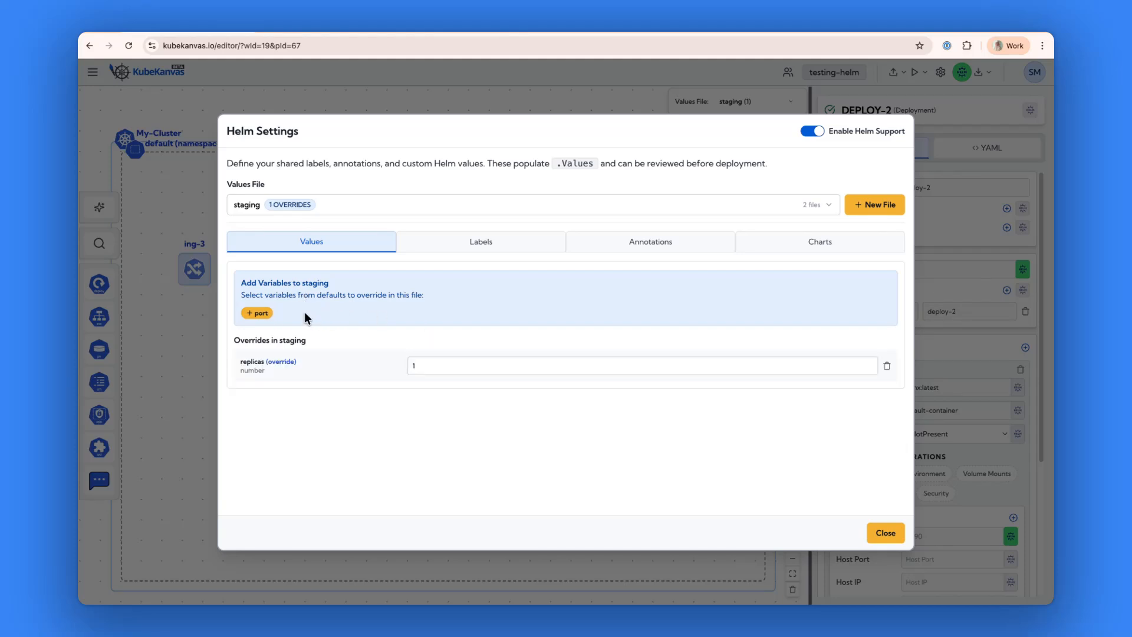
pyautogui.click(441, 367)
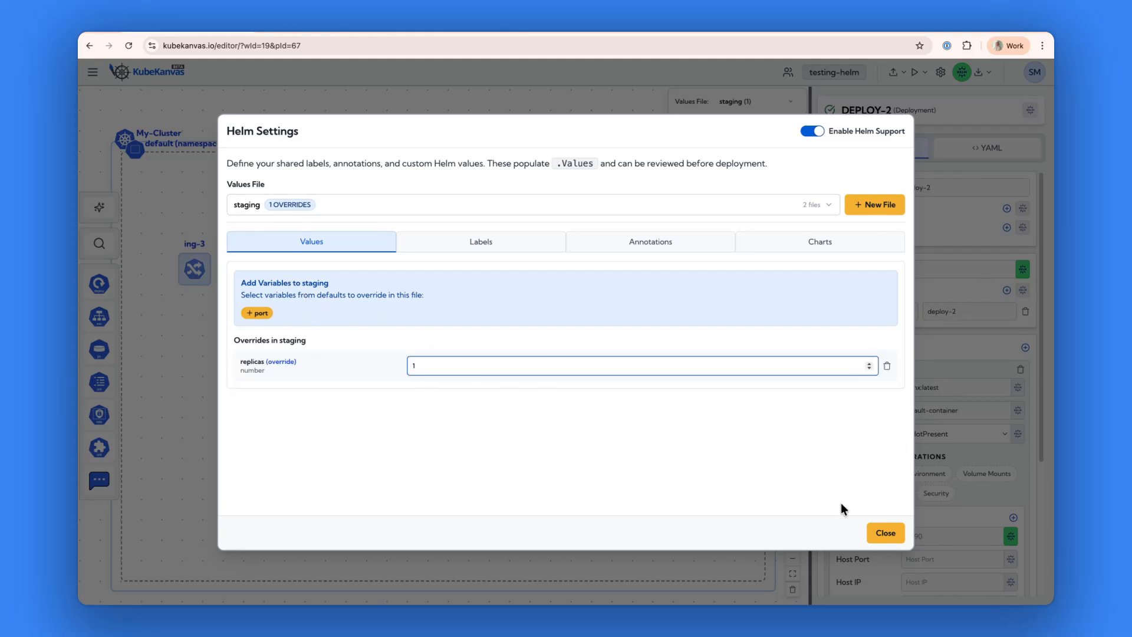
# Create another Helm values file named production.
pyautogui.click(864, 204)
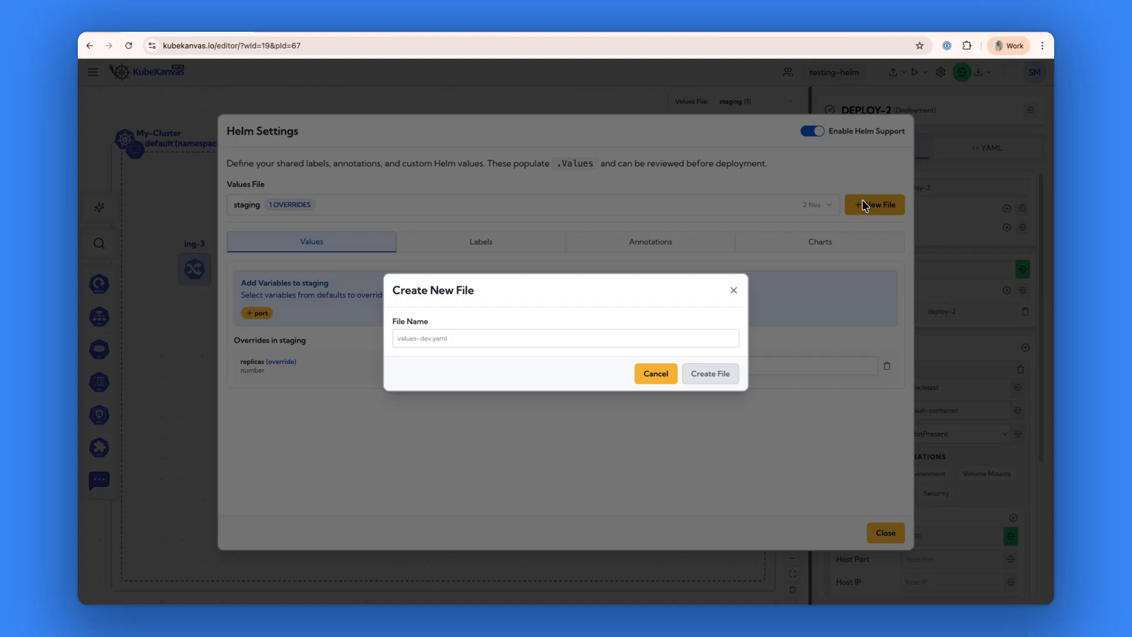
pyautogui.click(478, 339)
pyautogui.write('production')
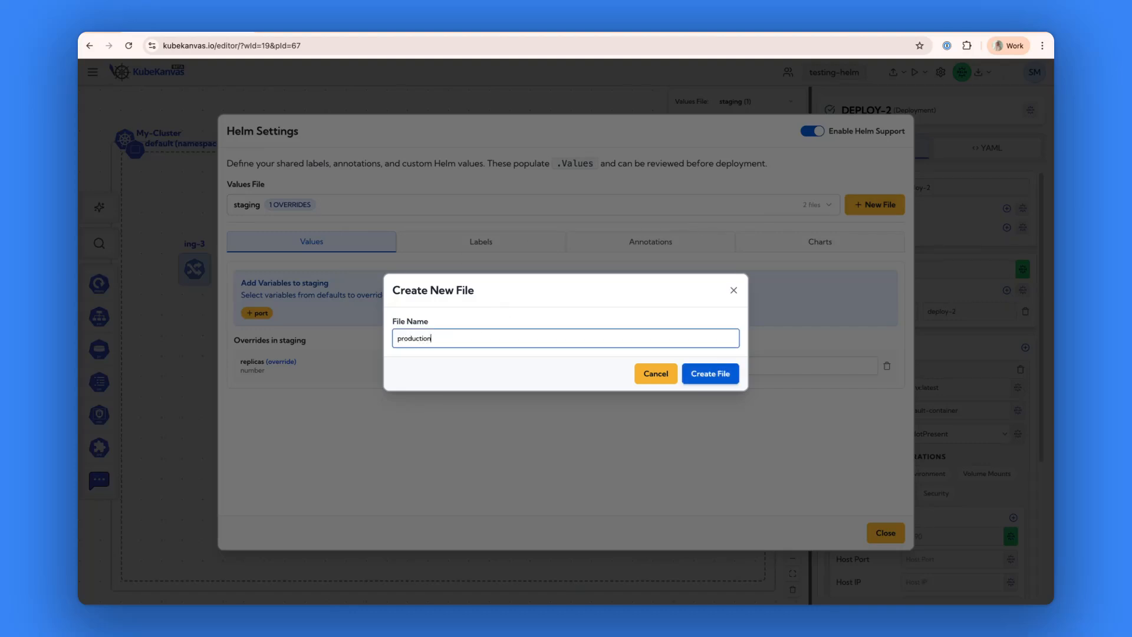
pyautogui.press('Return')
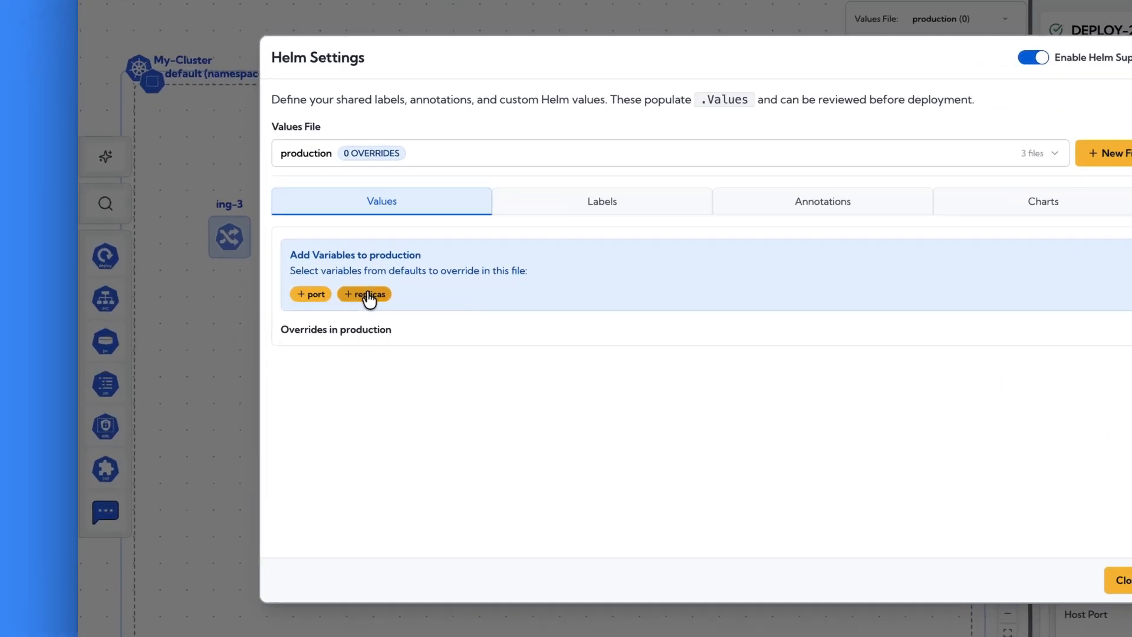
# Override the replicas variable with 4 in the production values file and close the Helm settings.
pyautogui.click(304, 314)
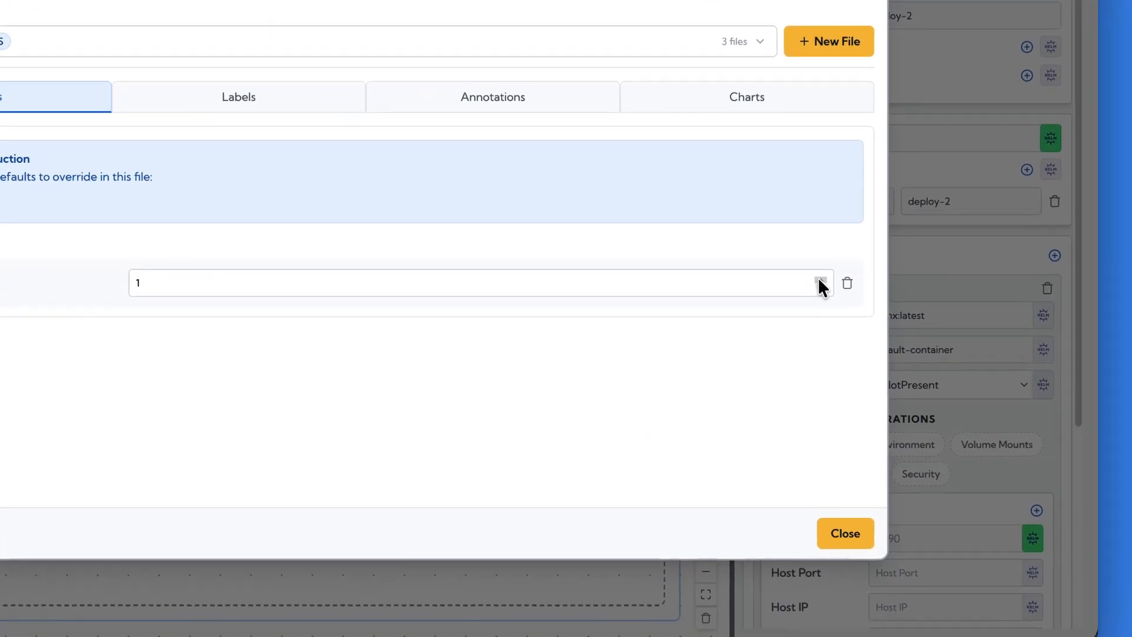
pyautogui.click(1131, 356)
pyautogui.click(791, 274)
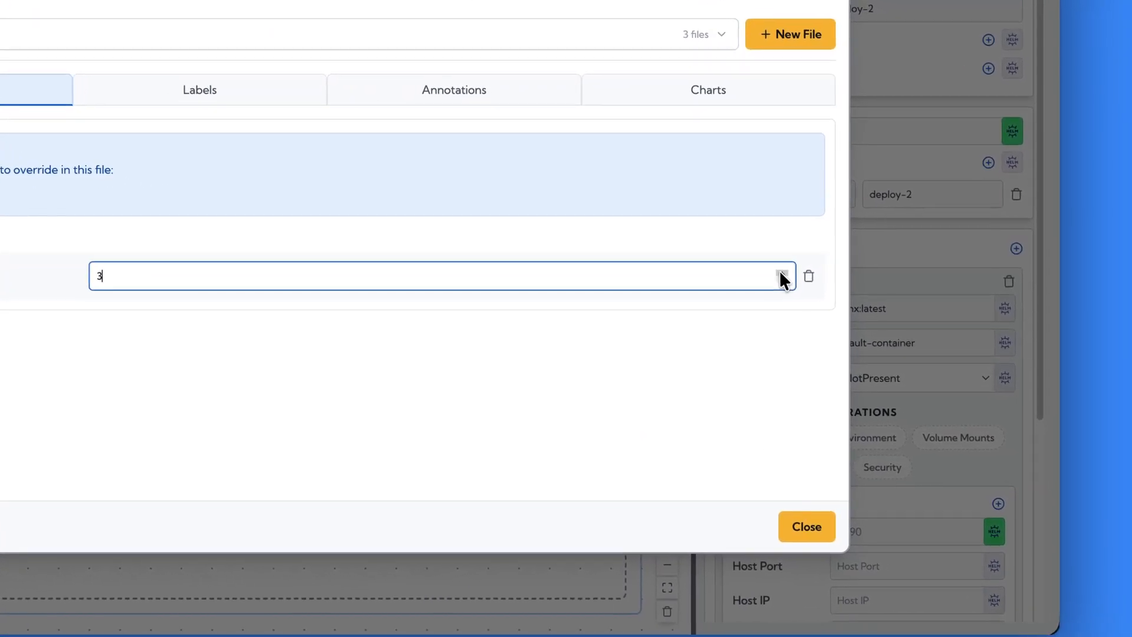
pyautogui.click(791, 274)
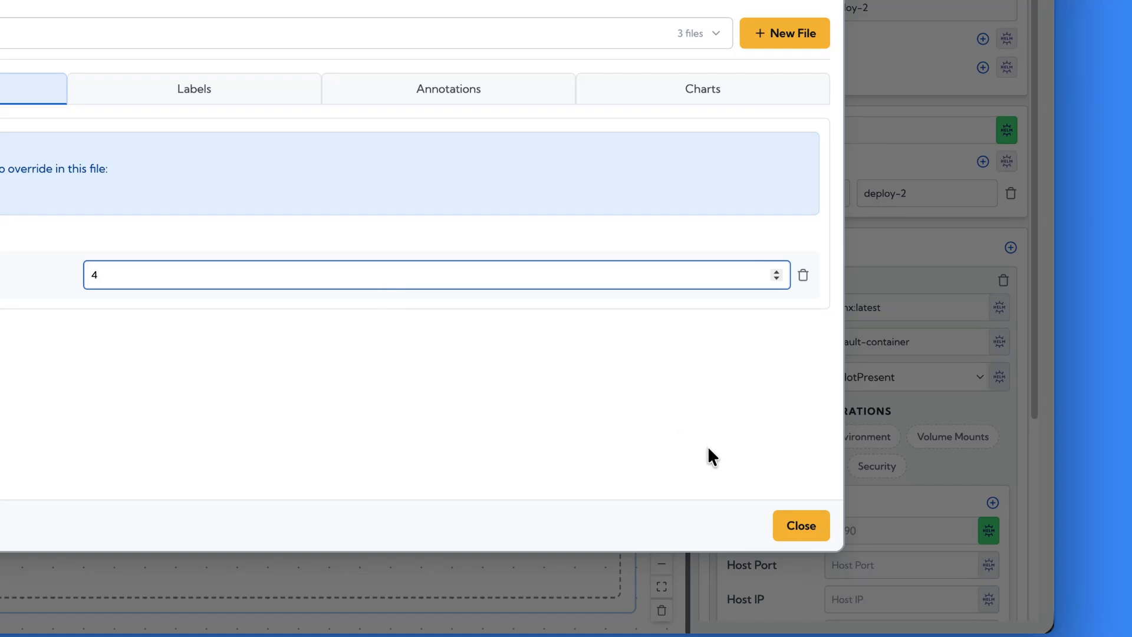
pyautogui.click(789, 527)
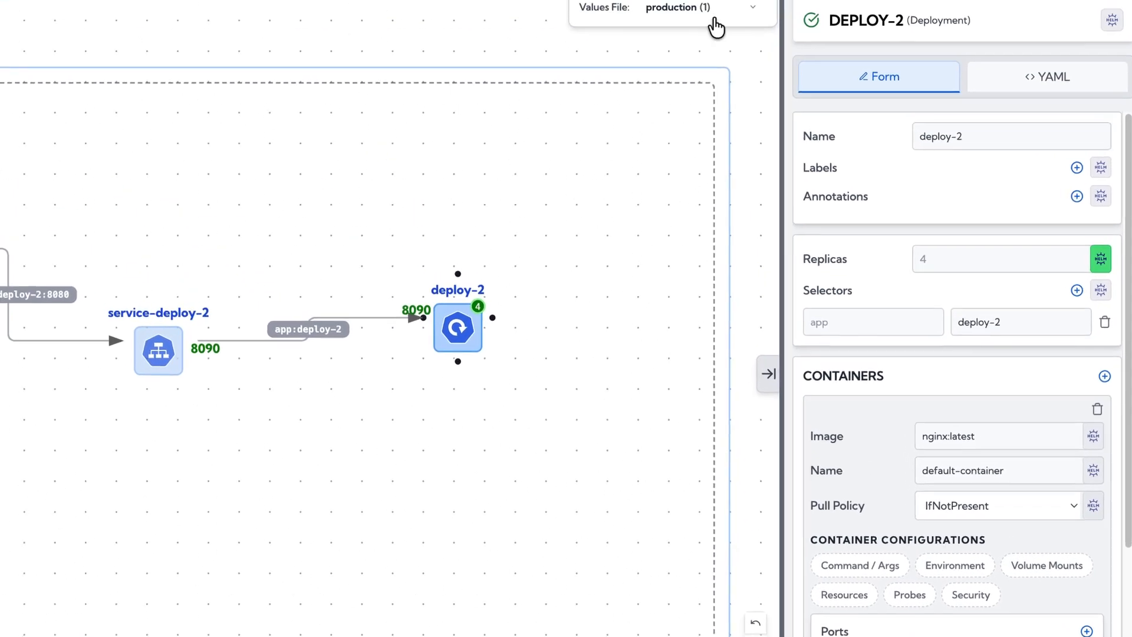
# Compare deploy-2's replica count under another values file with production, leaving production as the active file.
pyautogui.click(737, 56)
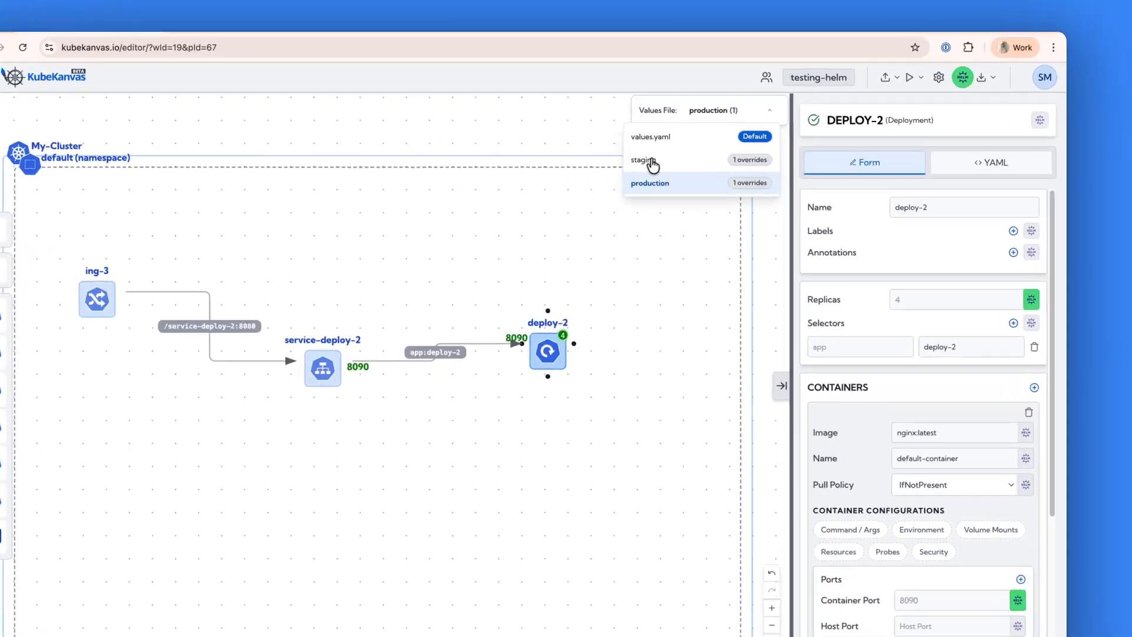
pyautogui.click(684, 147)
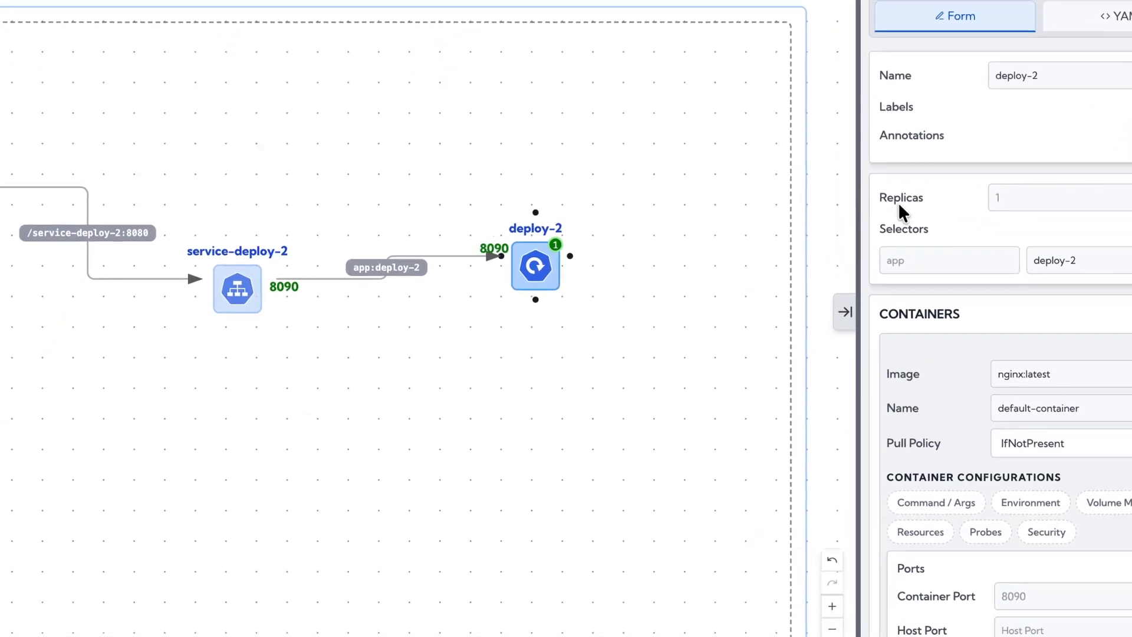
pyautogui.click(965, 271)
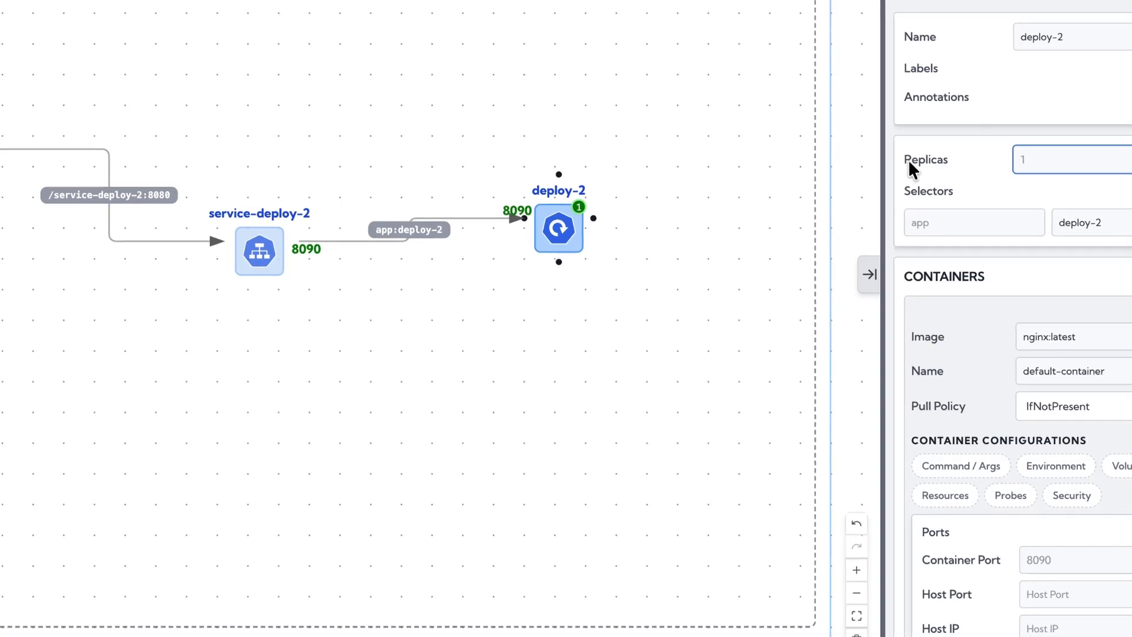
pyautogui.click(612, 94)
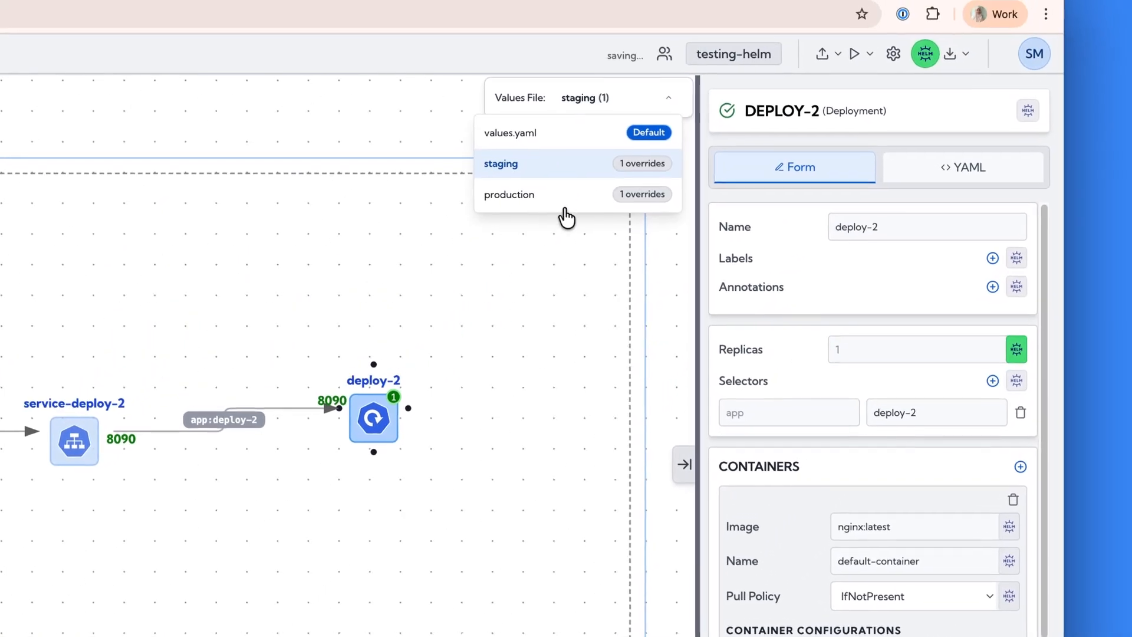
pyautogui.click(565, 204)
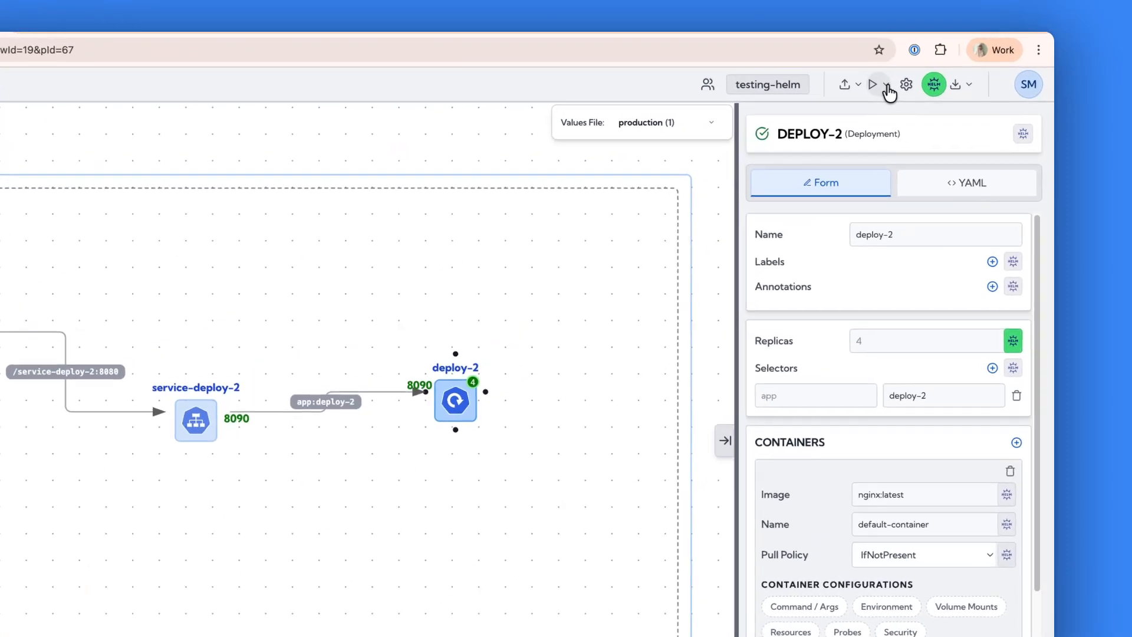
# Start a Helm release on the docker-desktop cluster, keeping testing-helm as release name and namespace and the current saved state as version.
pyautogui.click(925, 72)
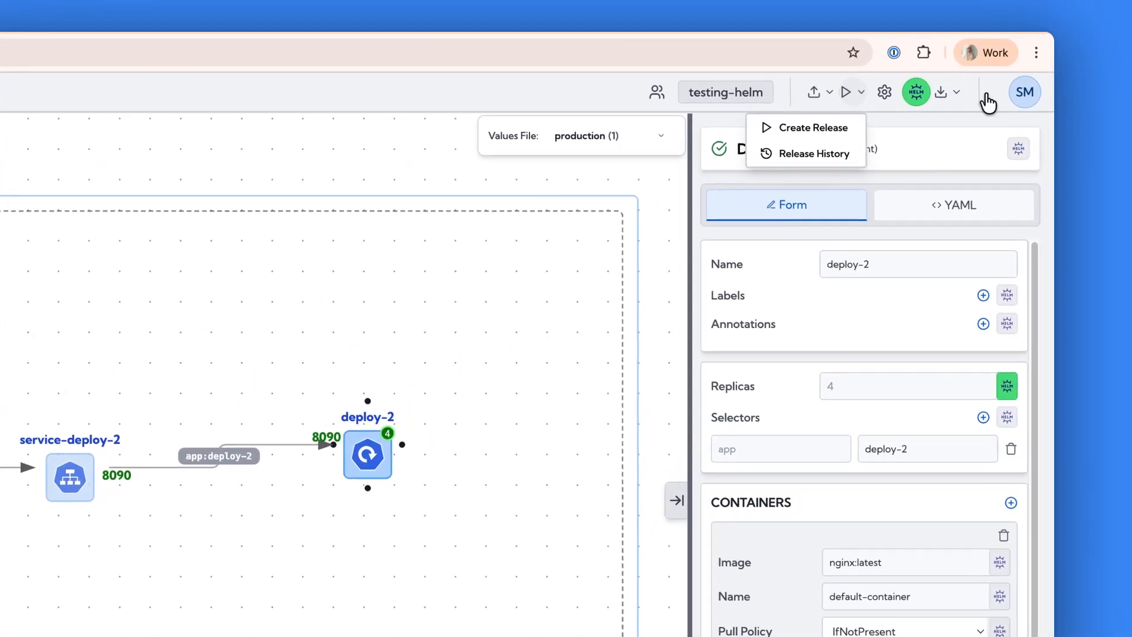
pyautogui.click(816, 126)
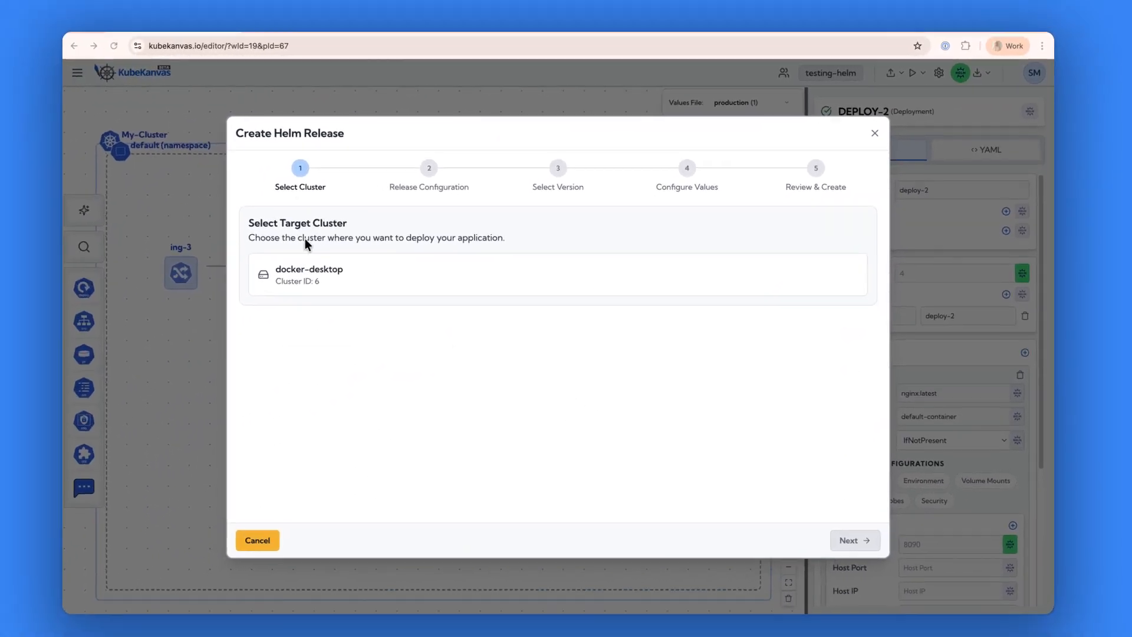
pyautogui.click(308, 274)
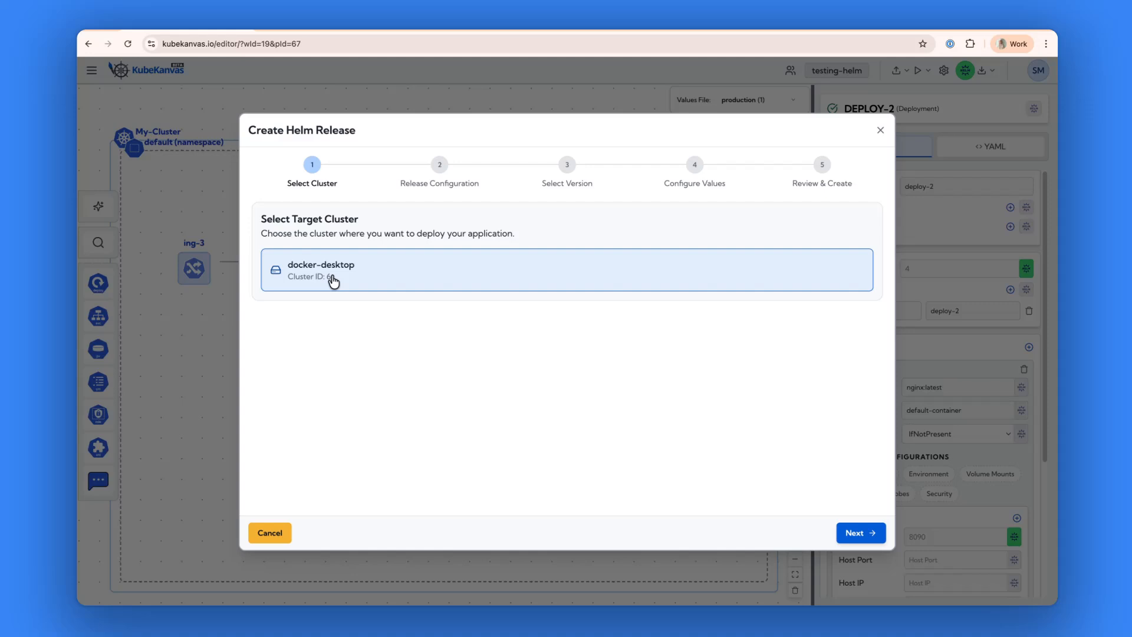
pyautogui.click(854, 532)
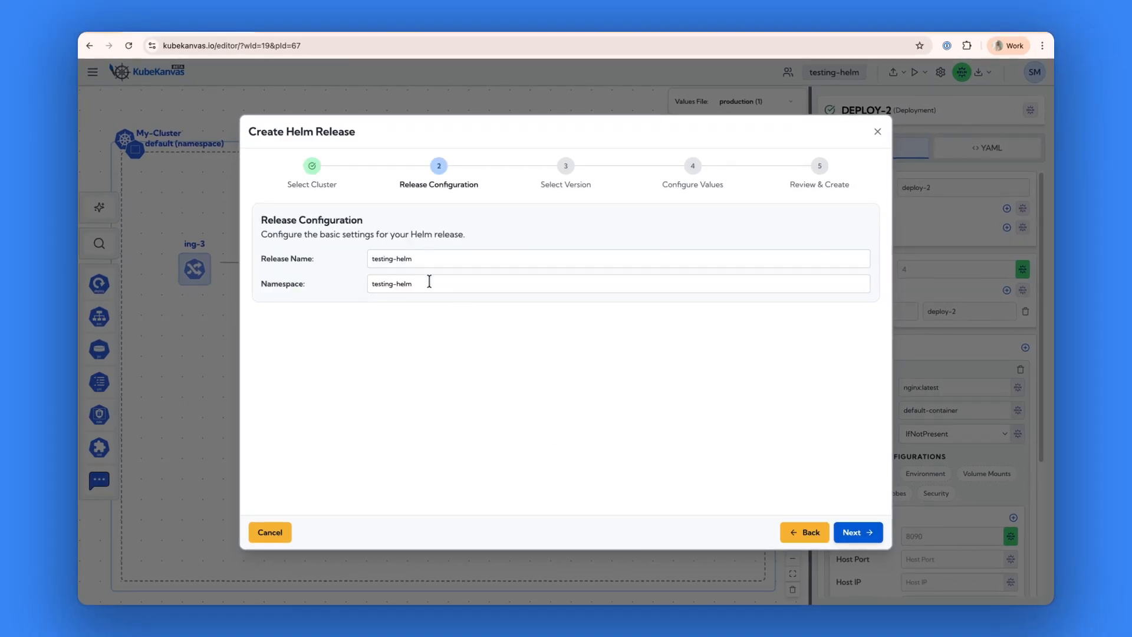
pyautogui.click(864, 535)
pyautogui.click(865, 534)
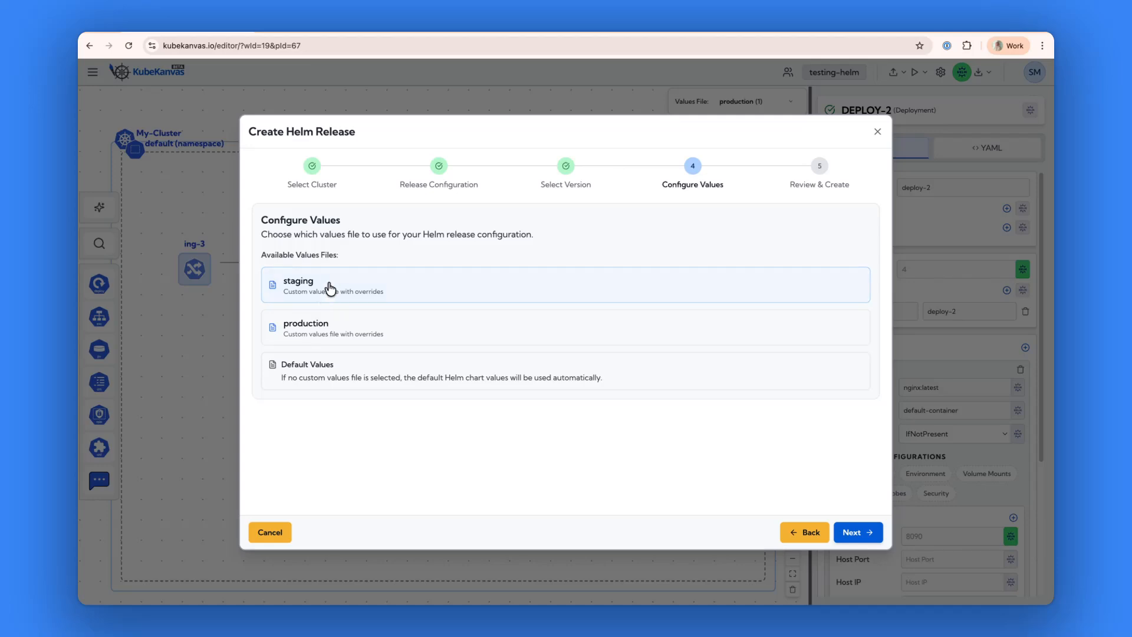
# Choose the staging values file for the release, review the configuration and create the release.
pyautogui.click(334, 331)
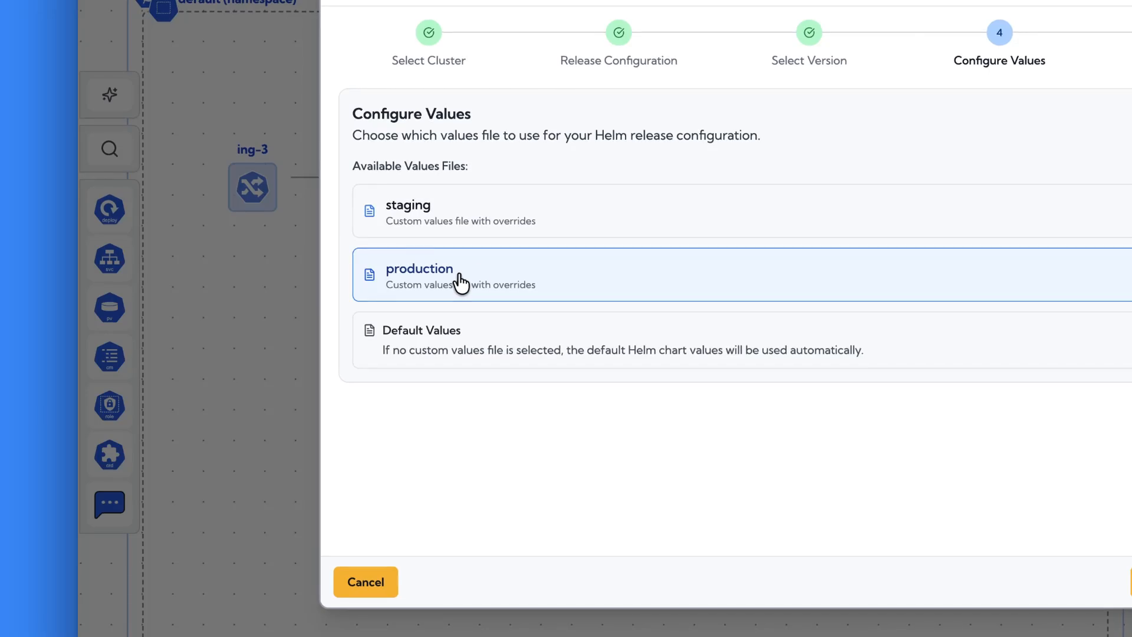
pyautogui.click(458, 222)
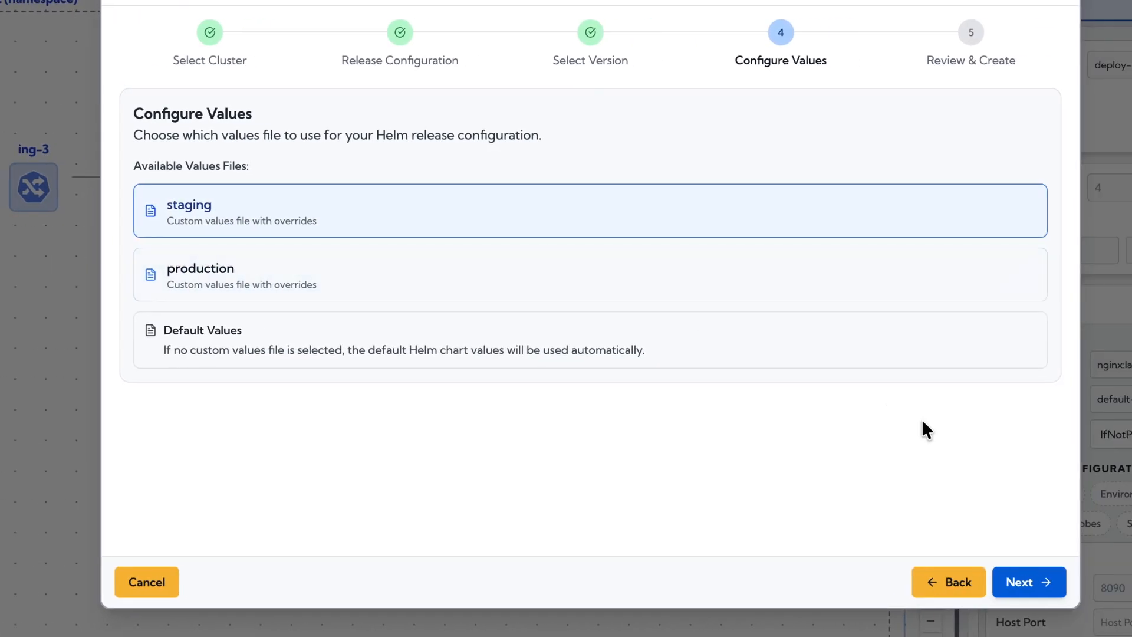
pyautogui.click(949, 583)
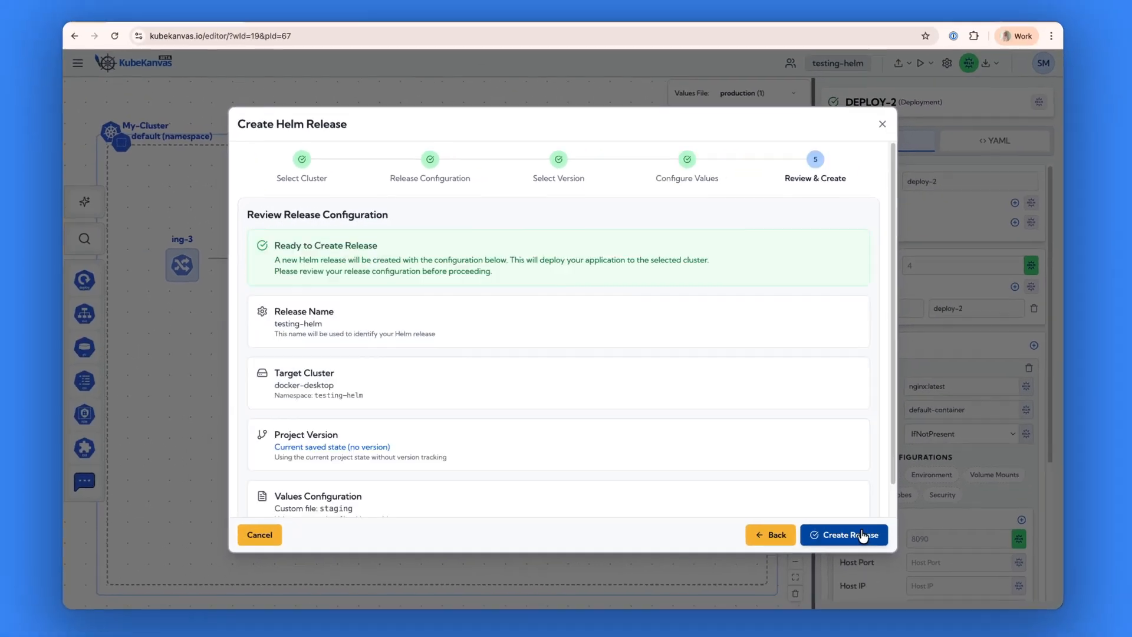
pyautogui.scroll(-2, 439, 370)
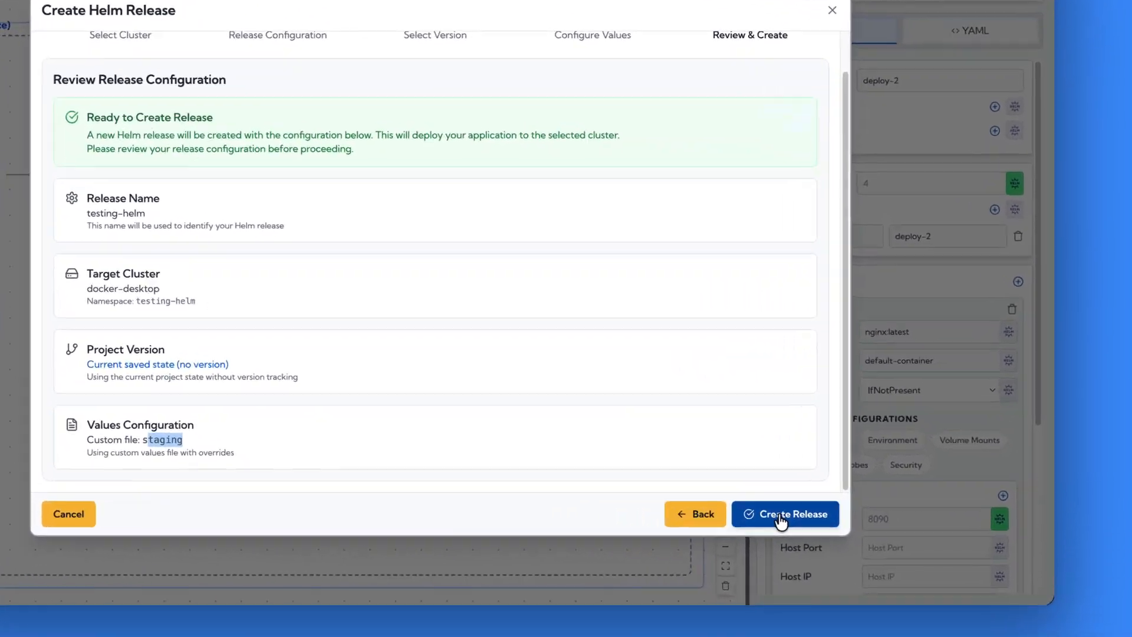
pyautogui.click(833, 533)
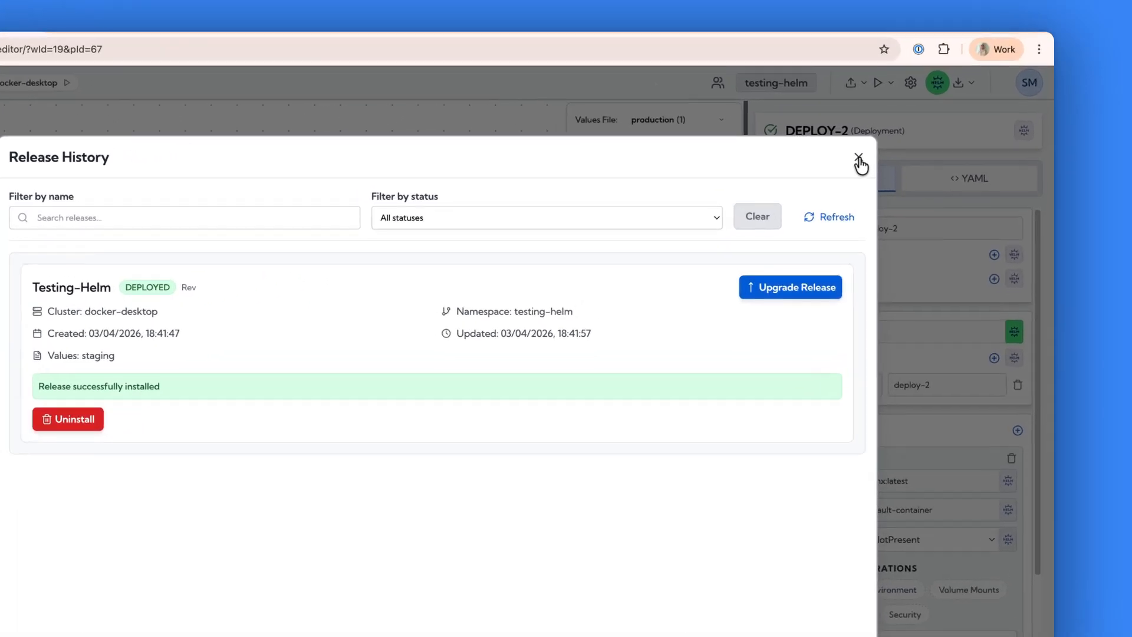
# Close the release history and bring up the options of the docker-desktop cluster.
pyautogui.click(900, 131)
pyautogui.moveTo(46, 90)
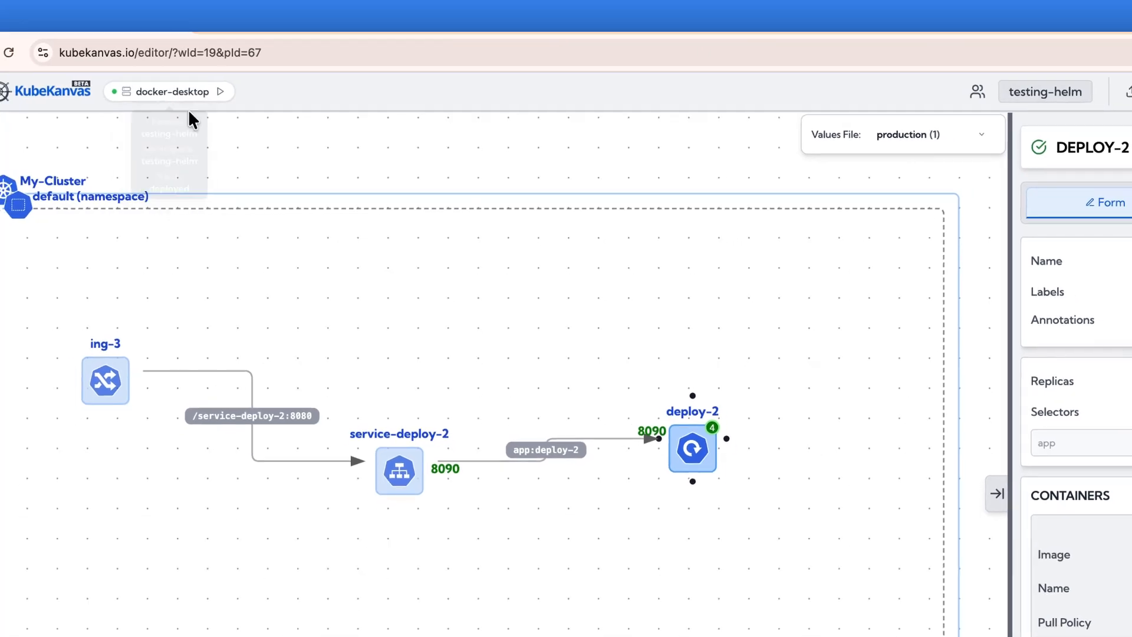